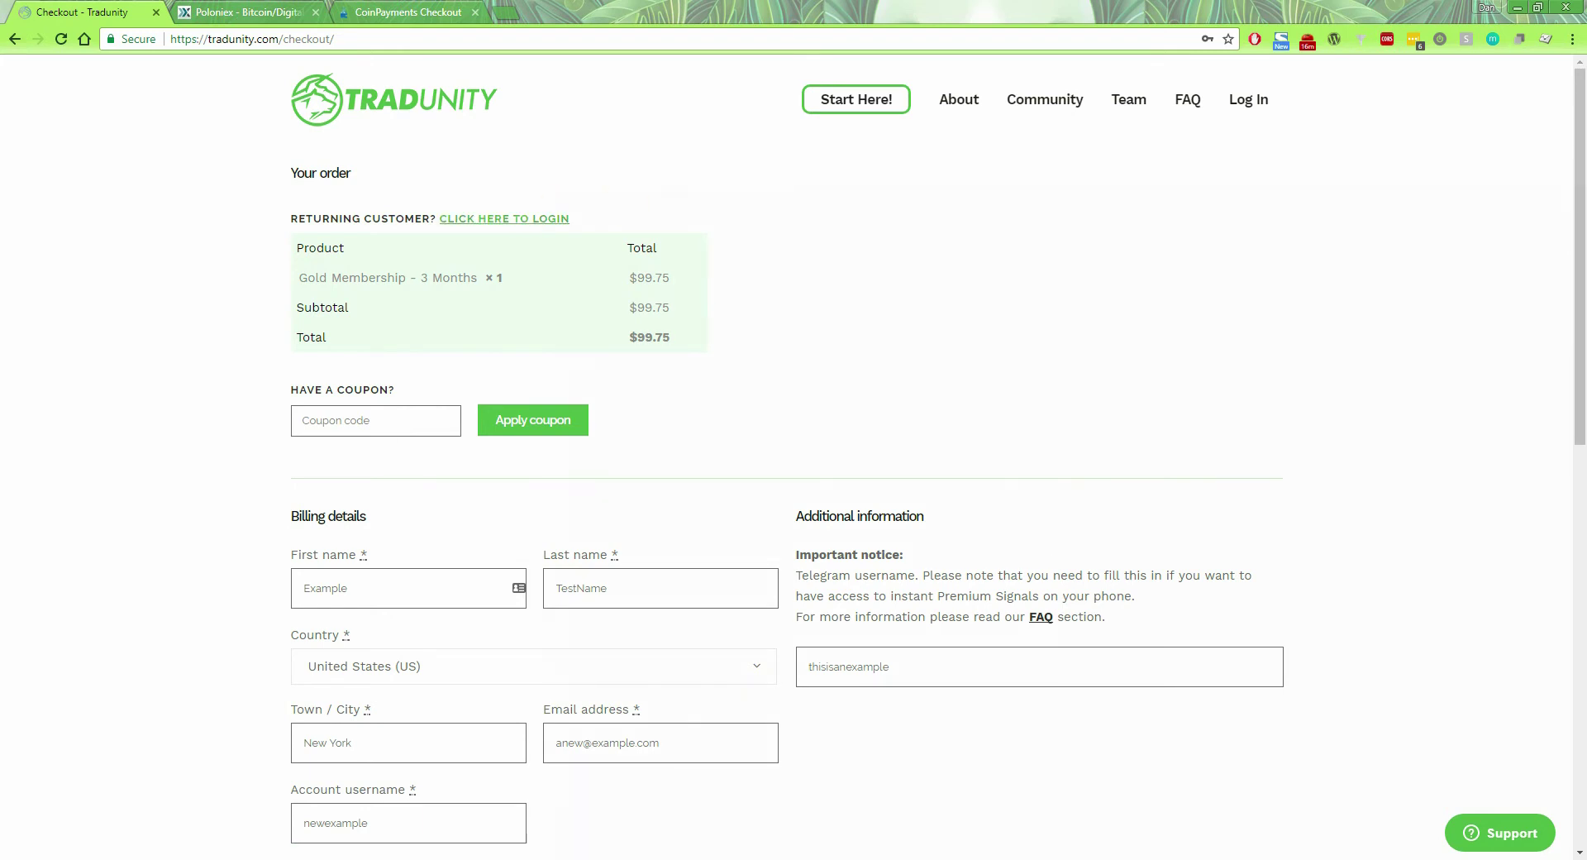
Step: Review the checkout form and place the order for the Gold Membership - 3 Months
left_click(550, 218)
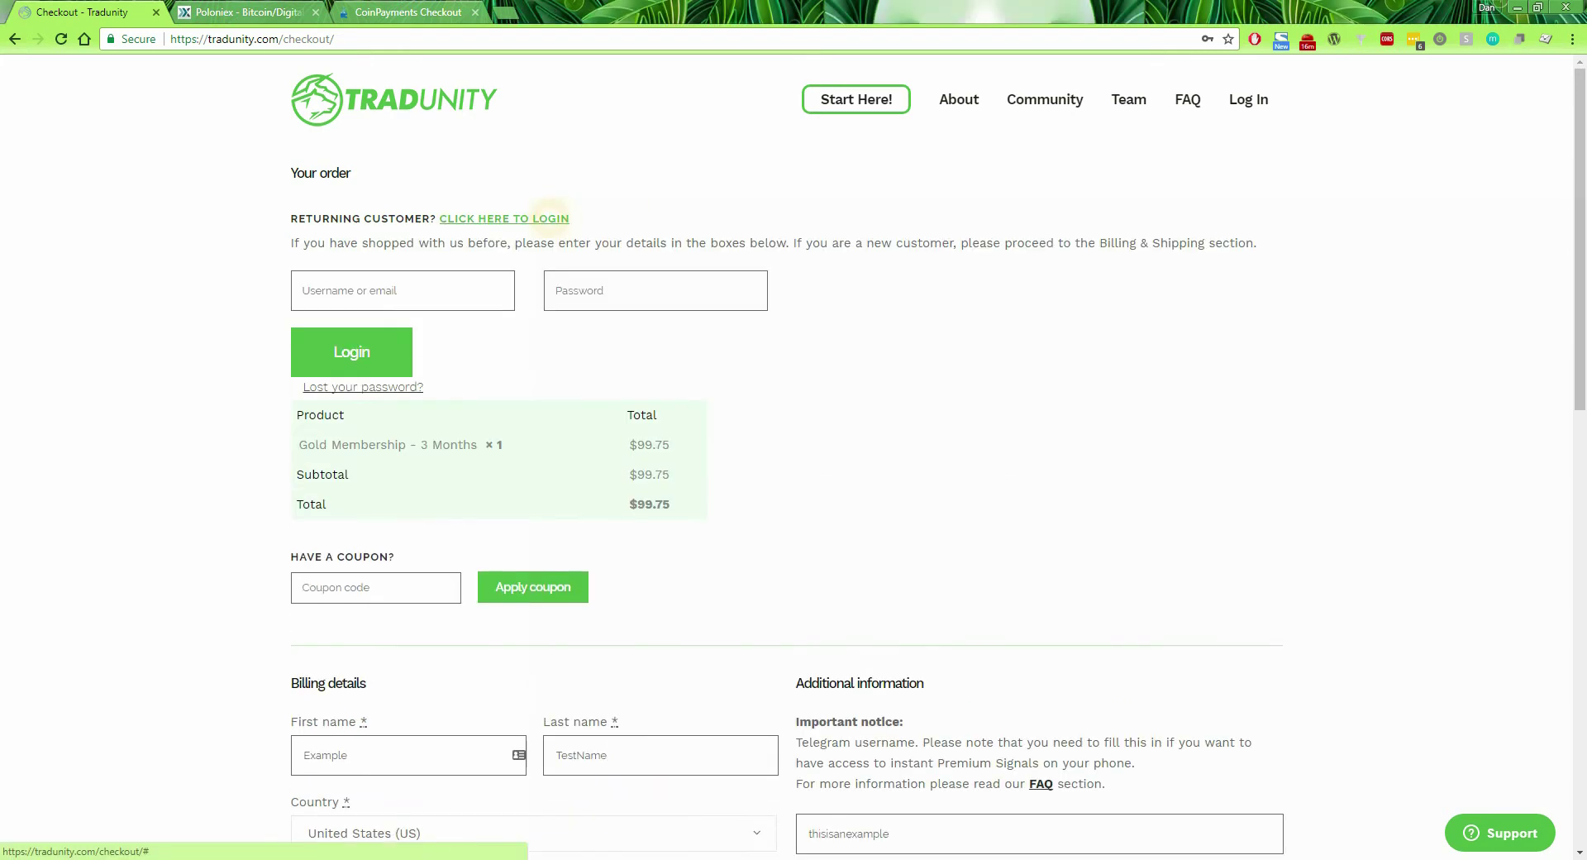
left_click(551, 218)
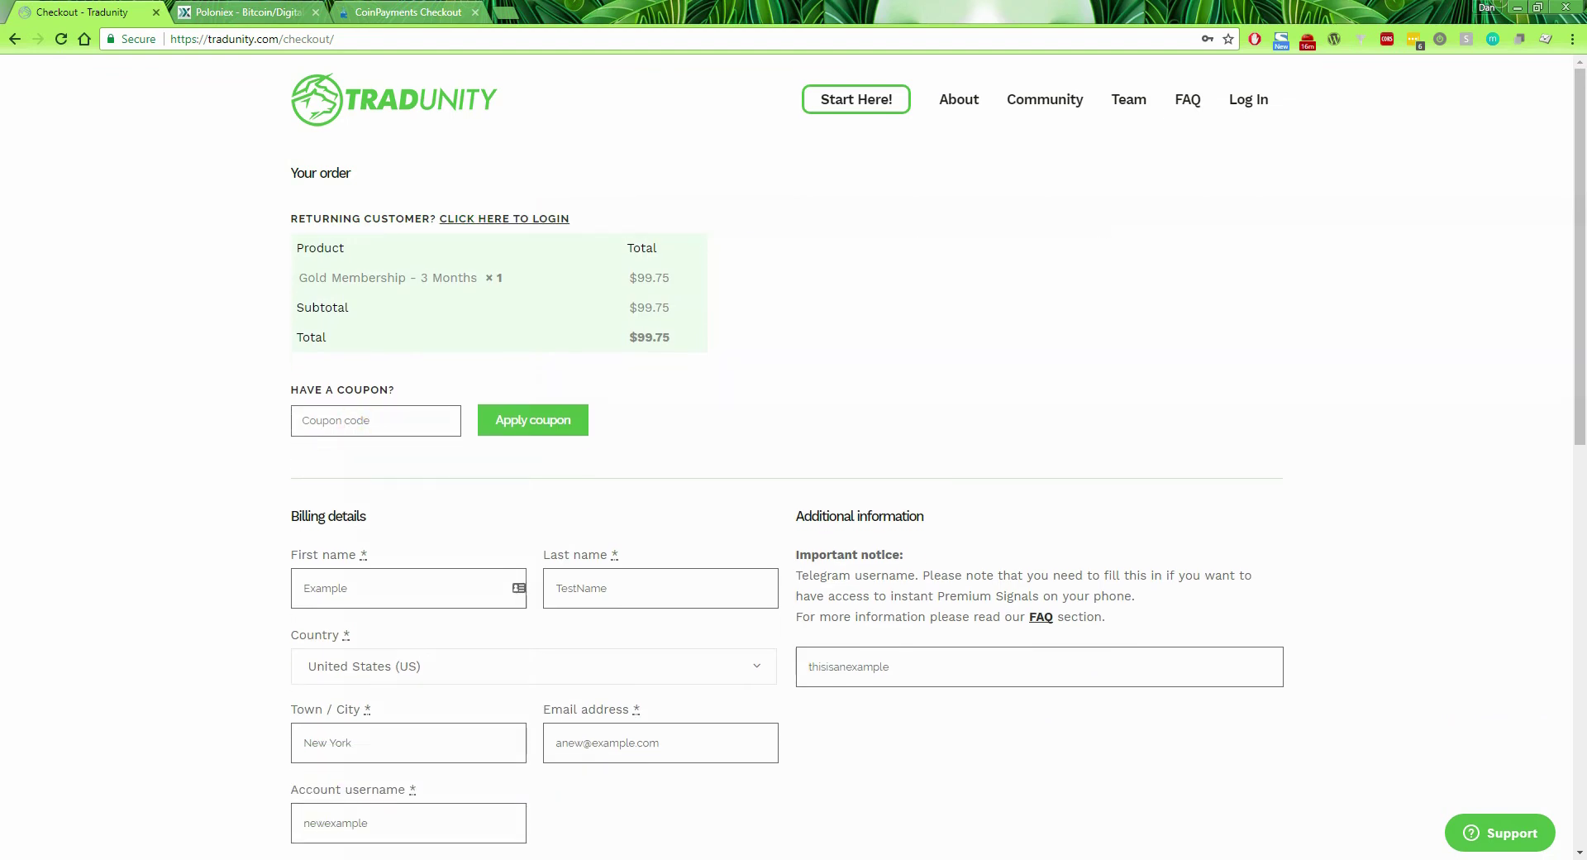
scroll(440, 424, "down", 2)
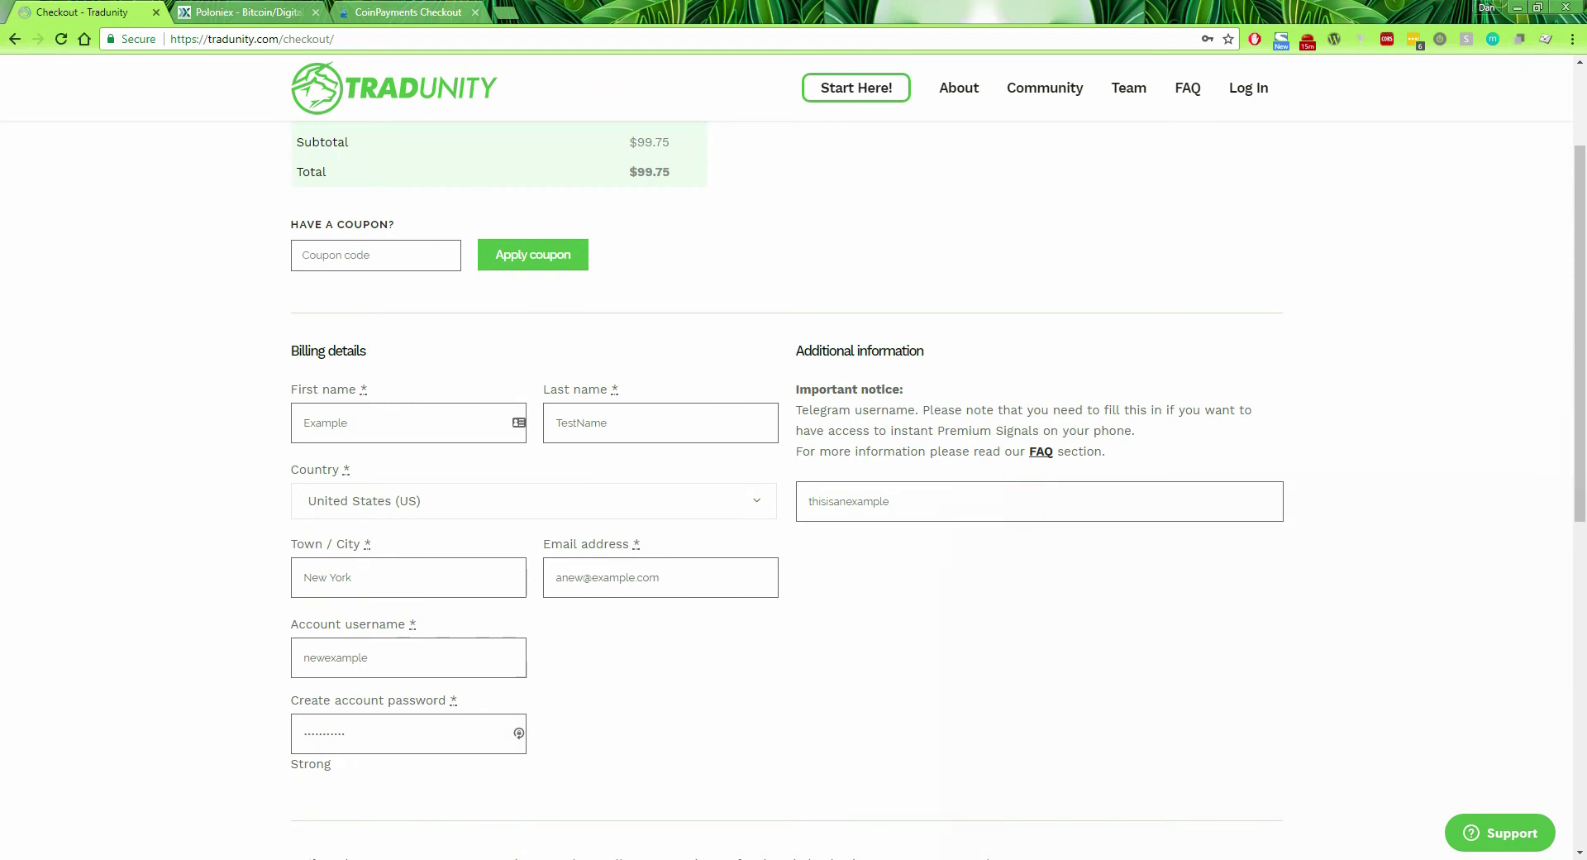
scroll(793, 488, "down", 5)
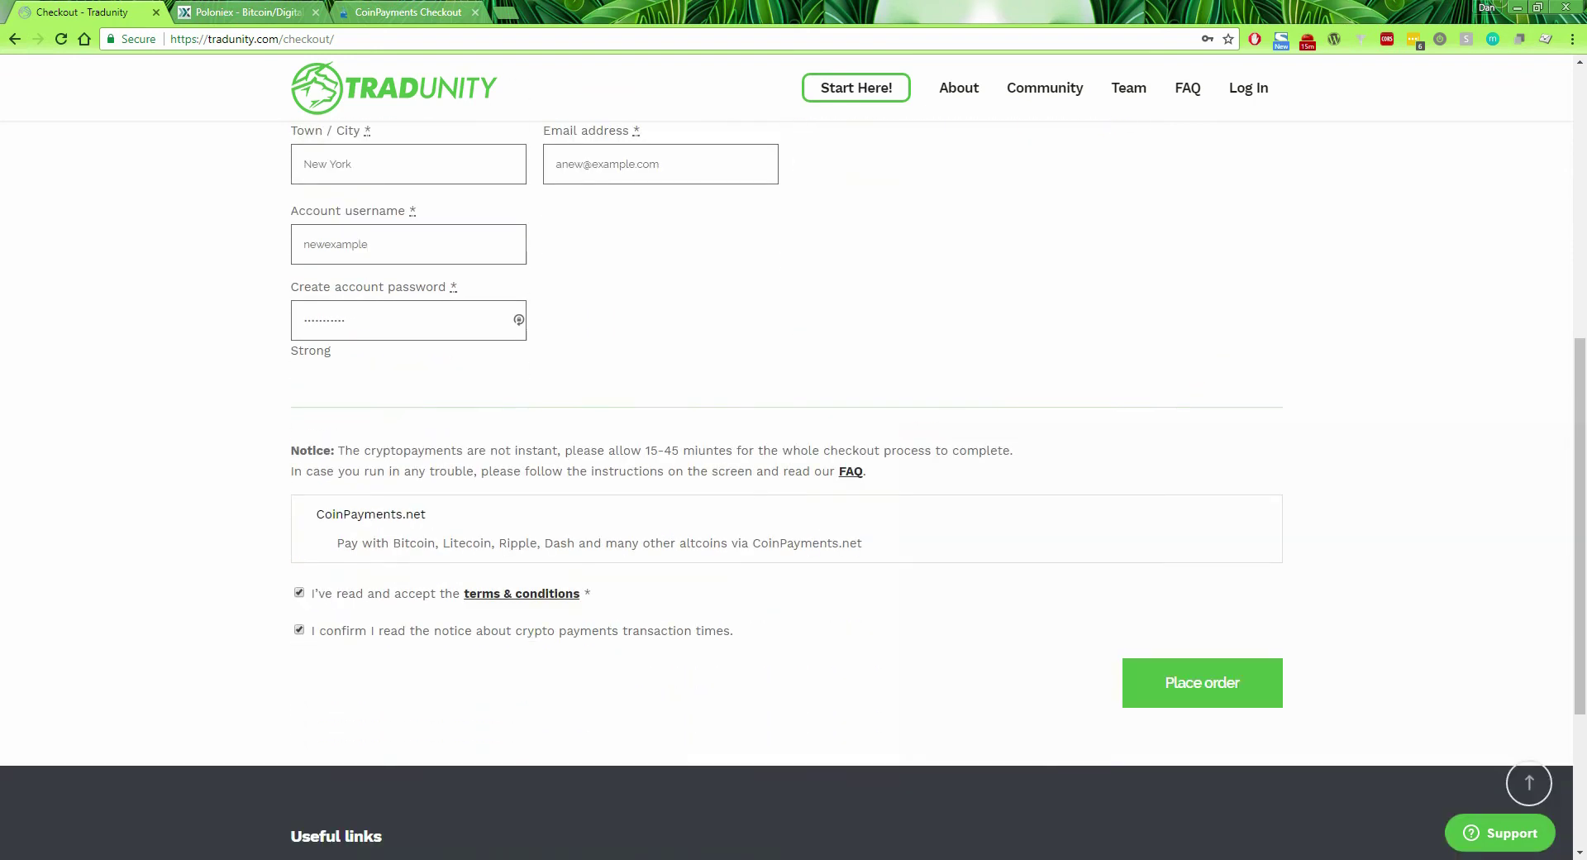
left_click(1212, 681)
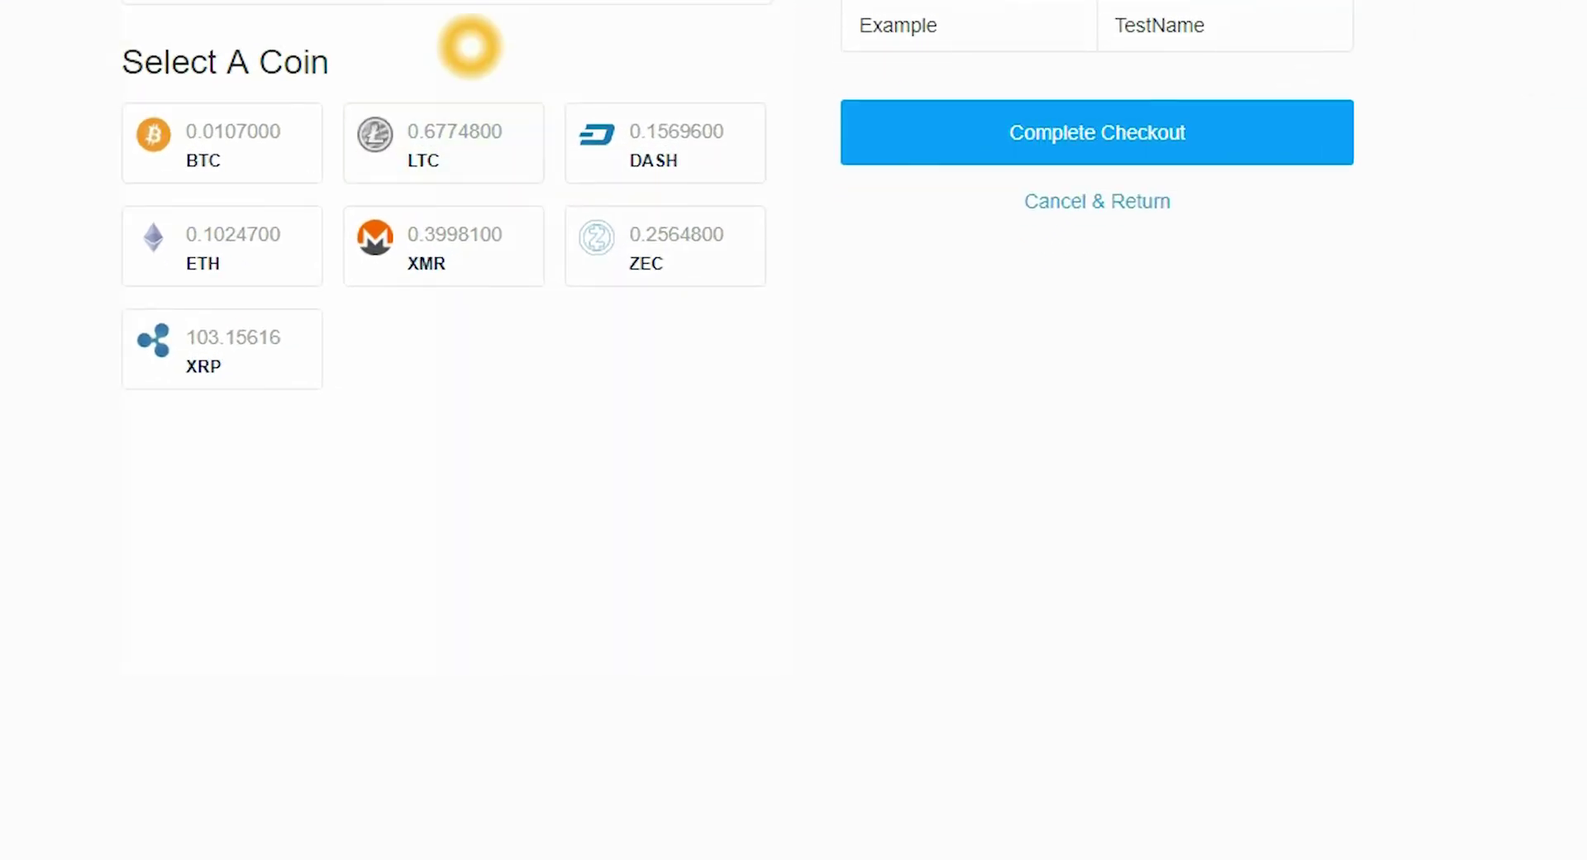
Step: Complete the CoinPayments checkout with LTC as the payment coin and highlight the amount remaining
left_click(443, 132)
left_click(1151, 128)
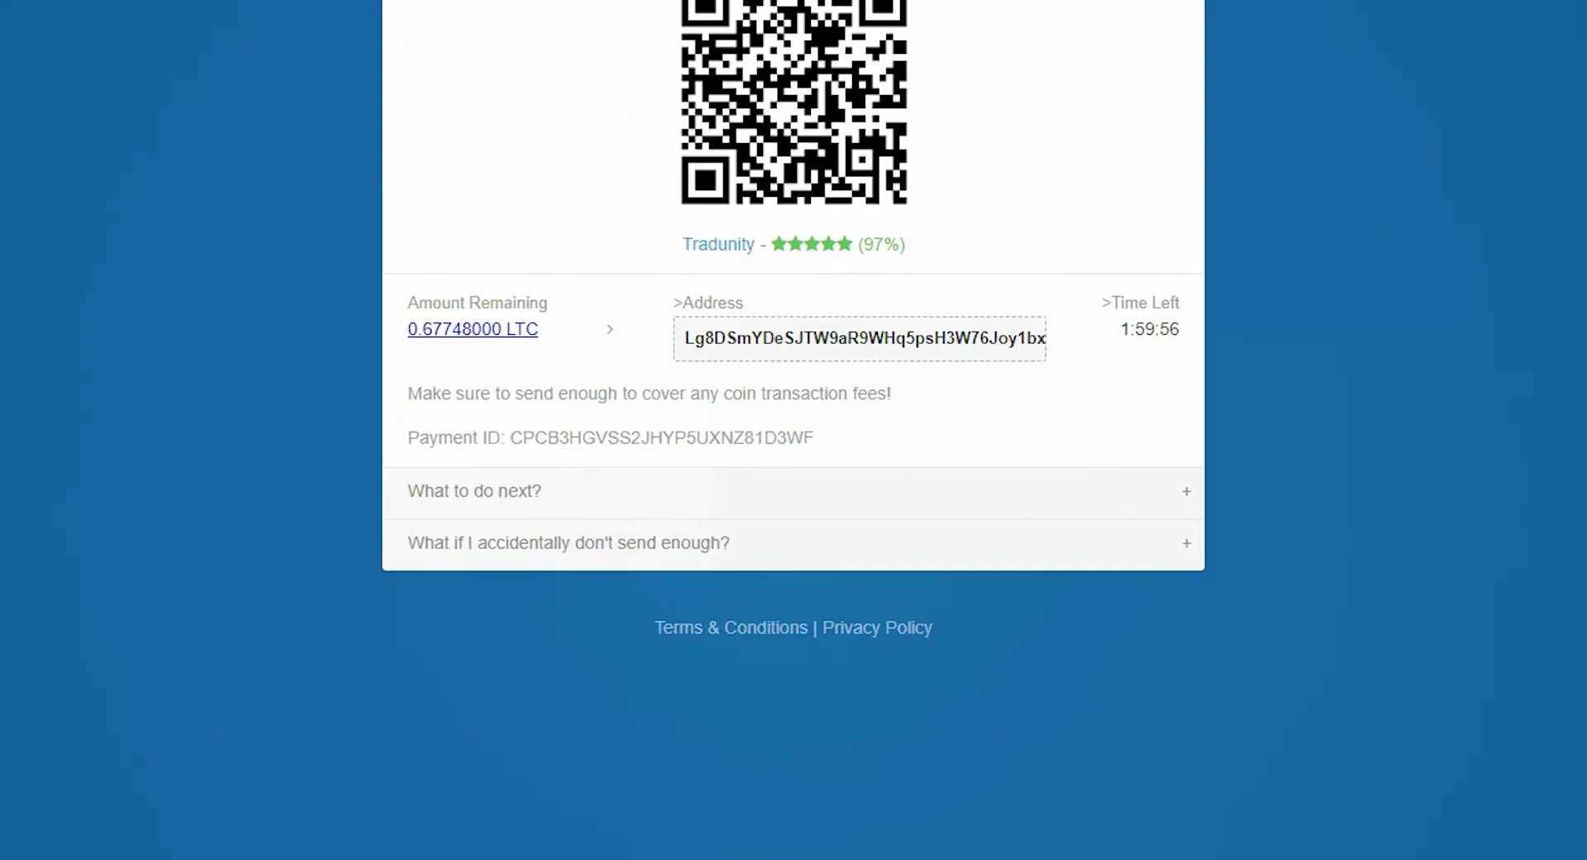
left_click_drag(609, 363, 449, 310)
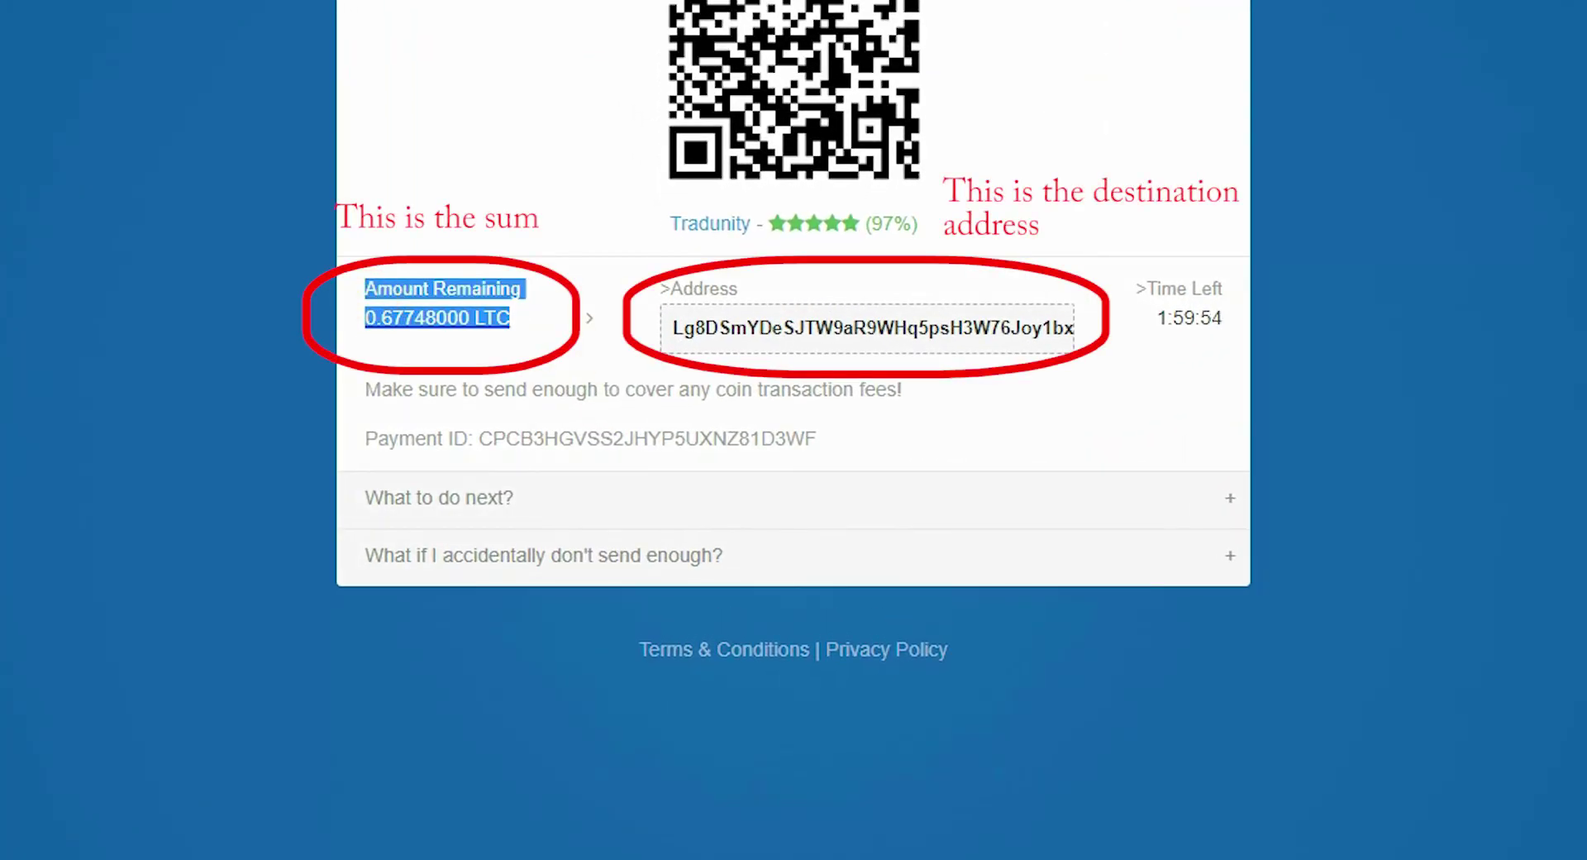
left_click(531, 231)
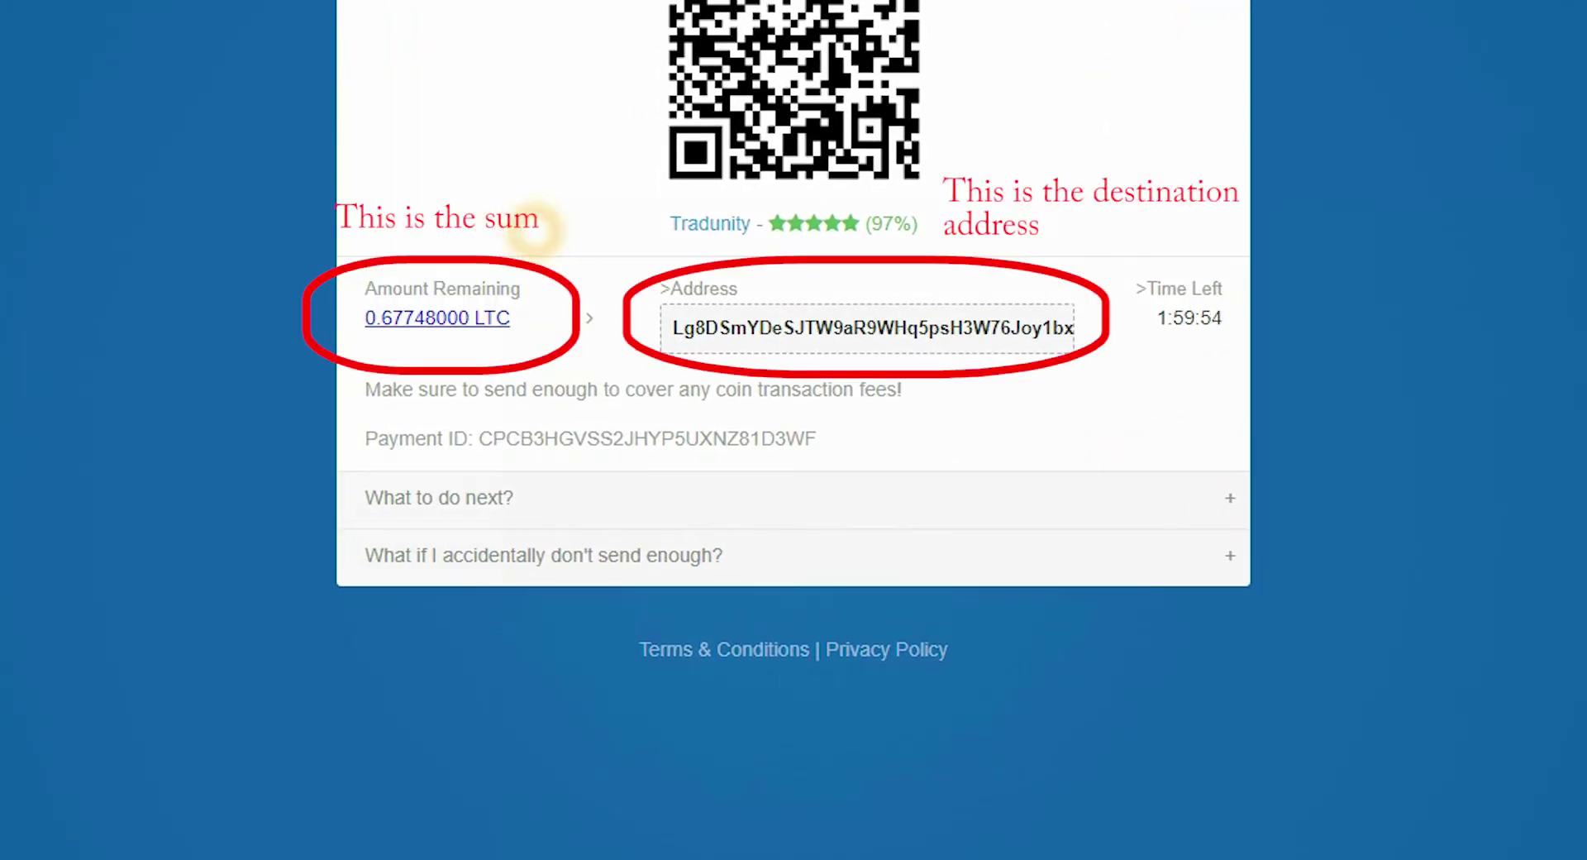
Step: Copy the CoinPayments destination address into the address field of the Litecoin withdrawal form on Poloniex
left_click(904, 324)
key("ctrl+c")
left_click(1023, 322)
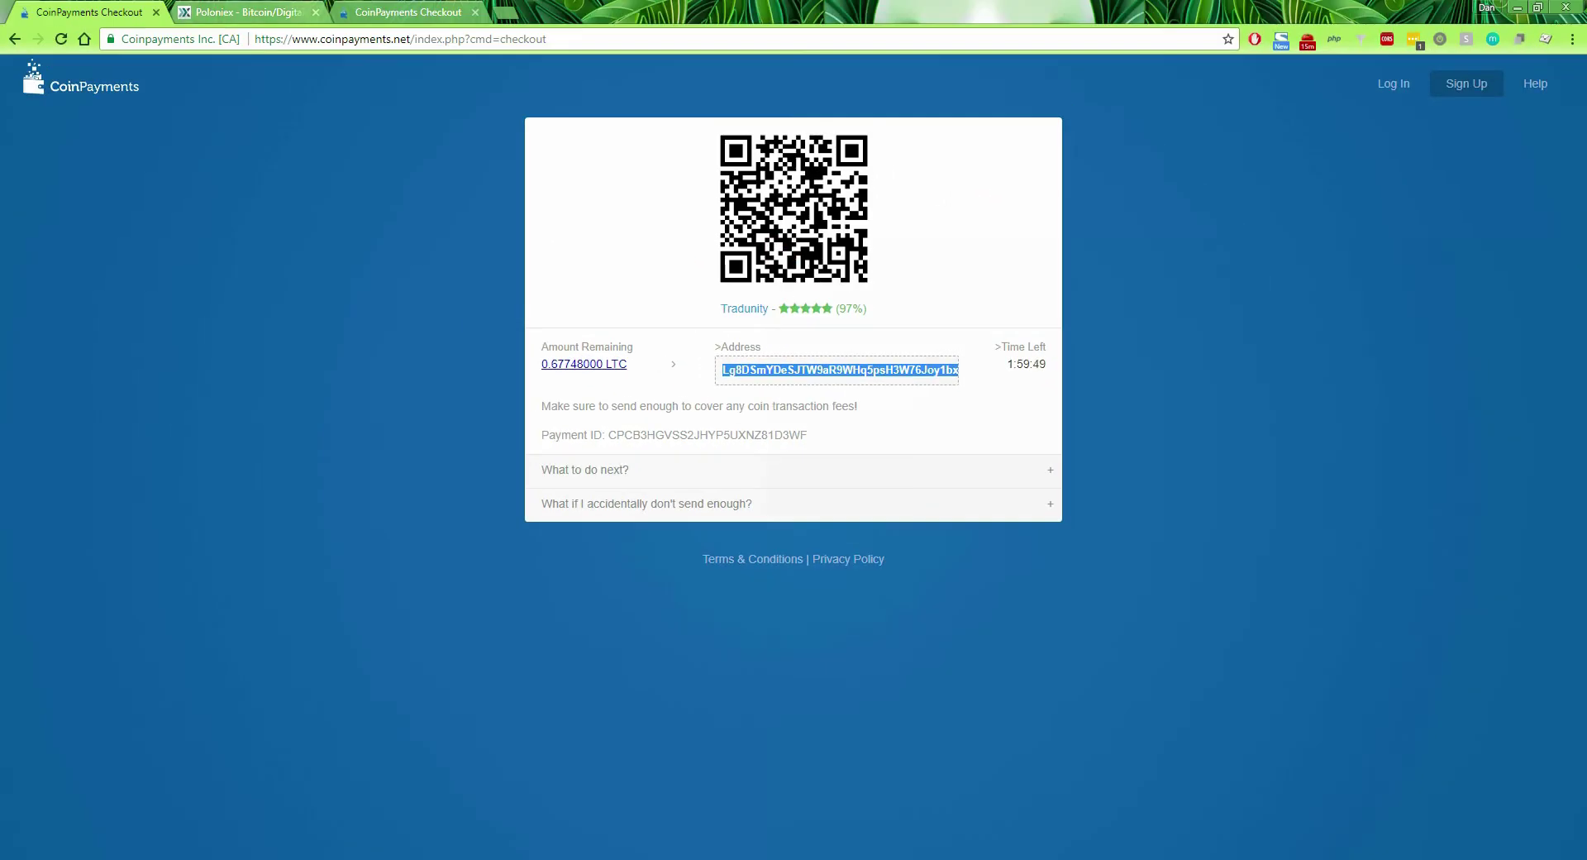
key("ctrl+Tab")
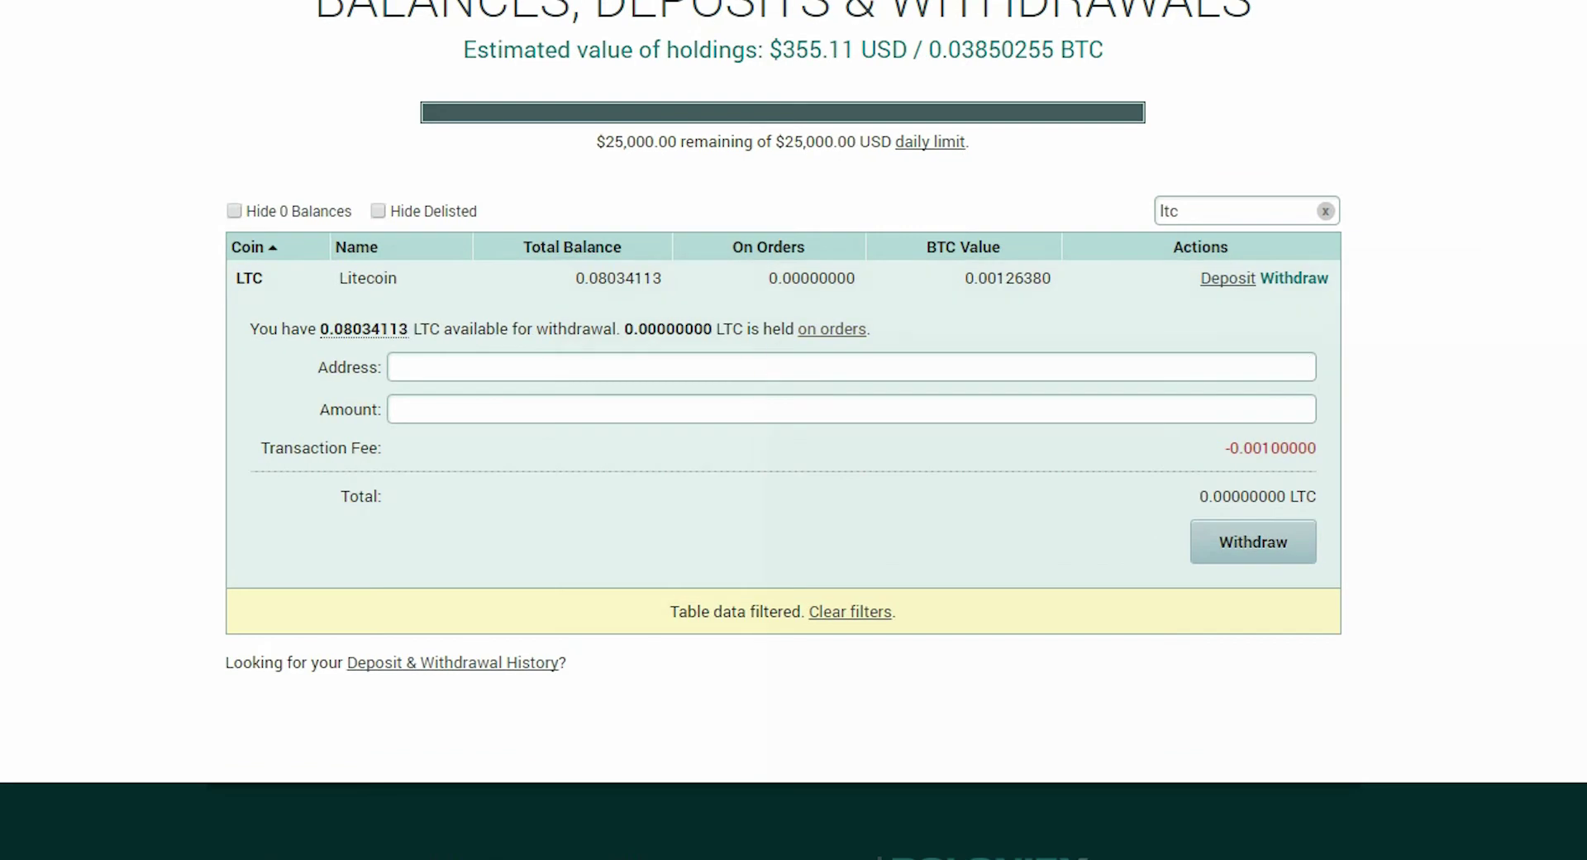
left_click(800, 372)
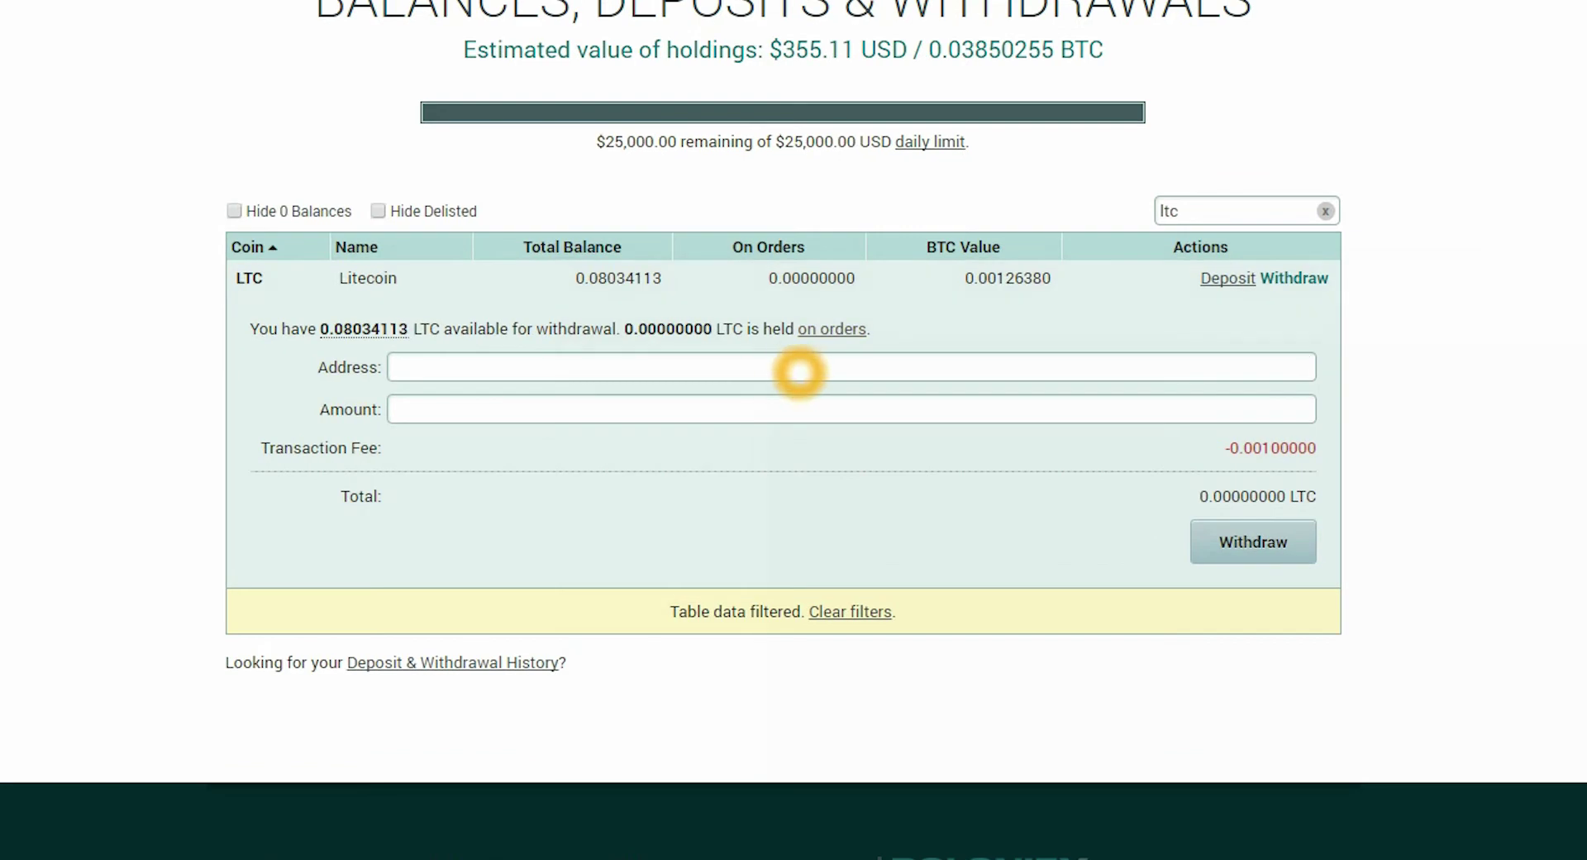
left_click(1034, 371)
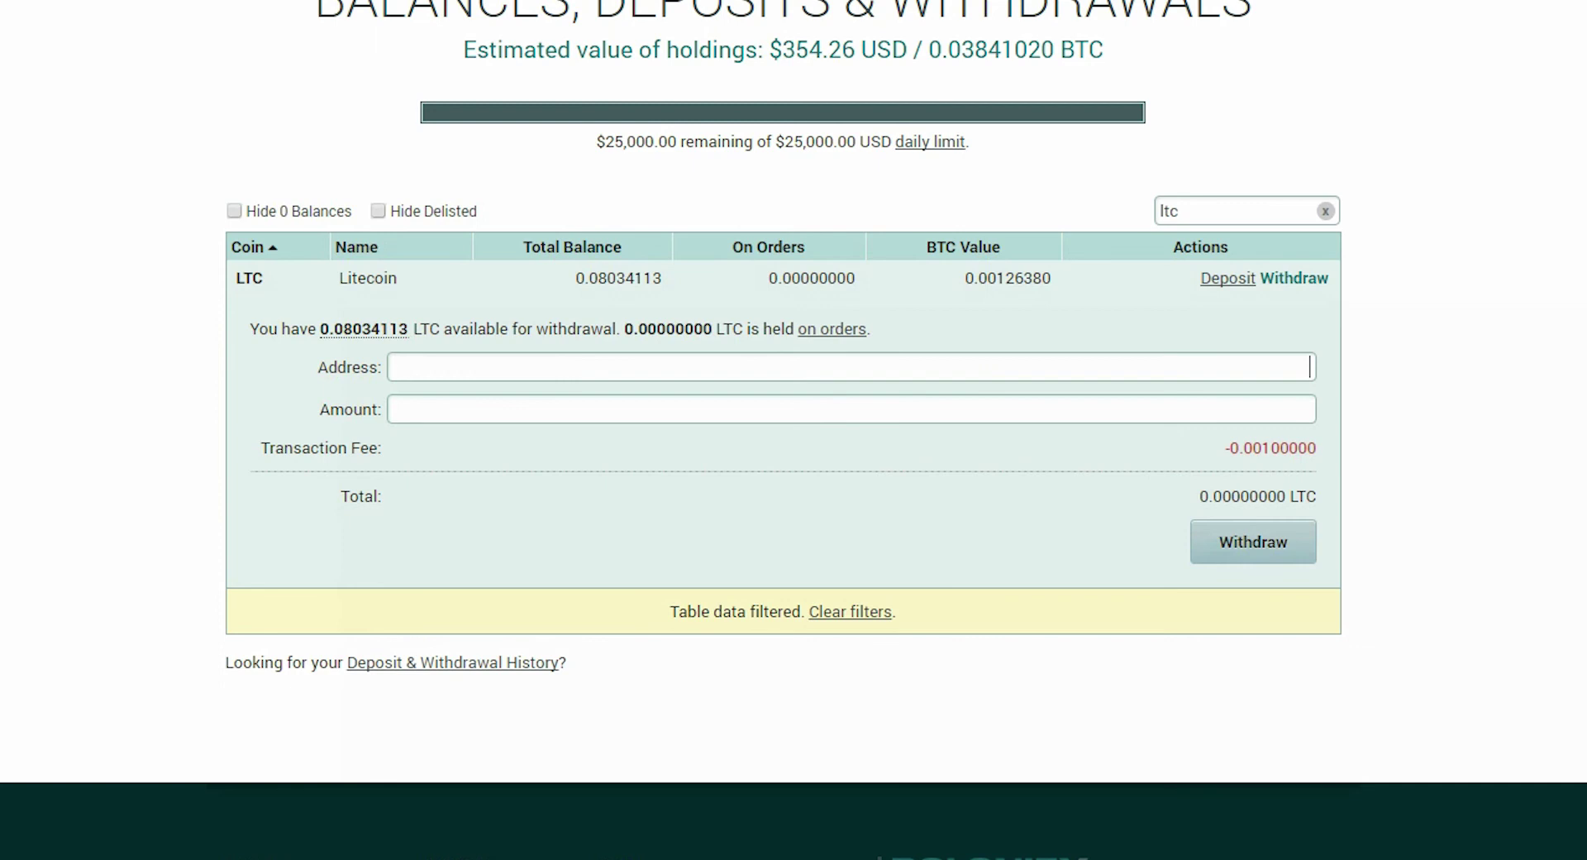
left_click(479, 371)
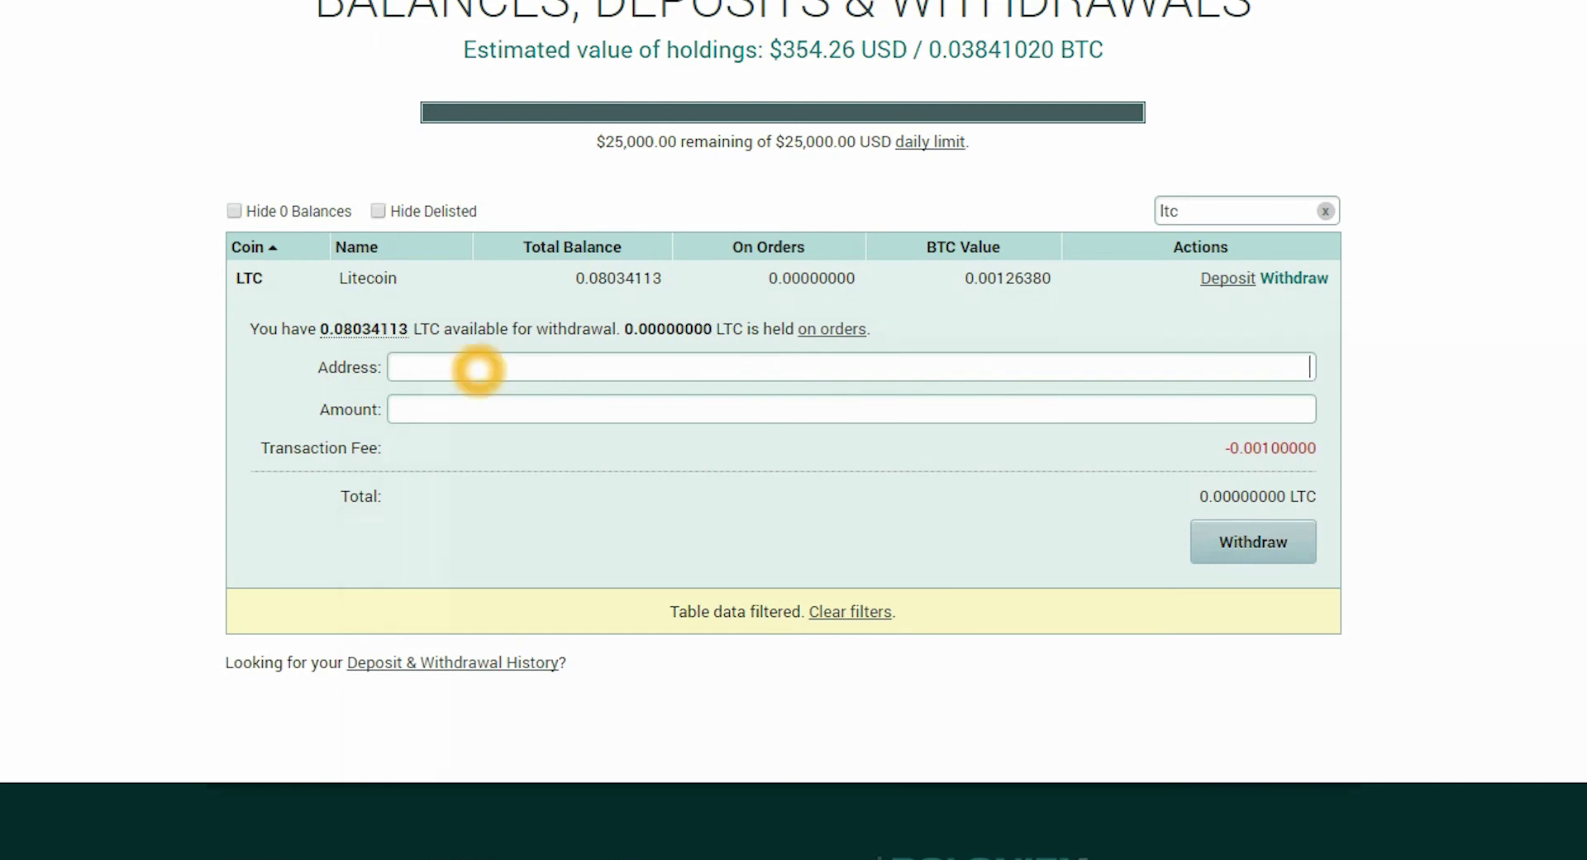
left_click(648, 442)
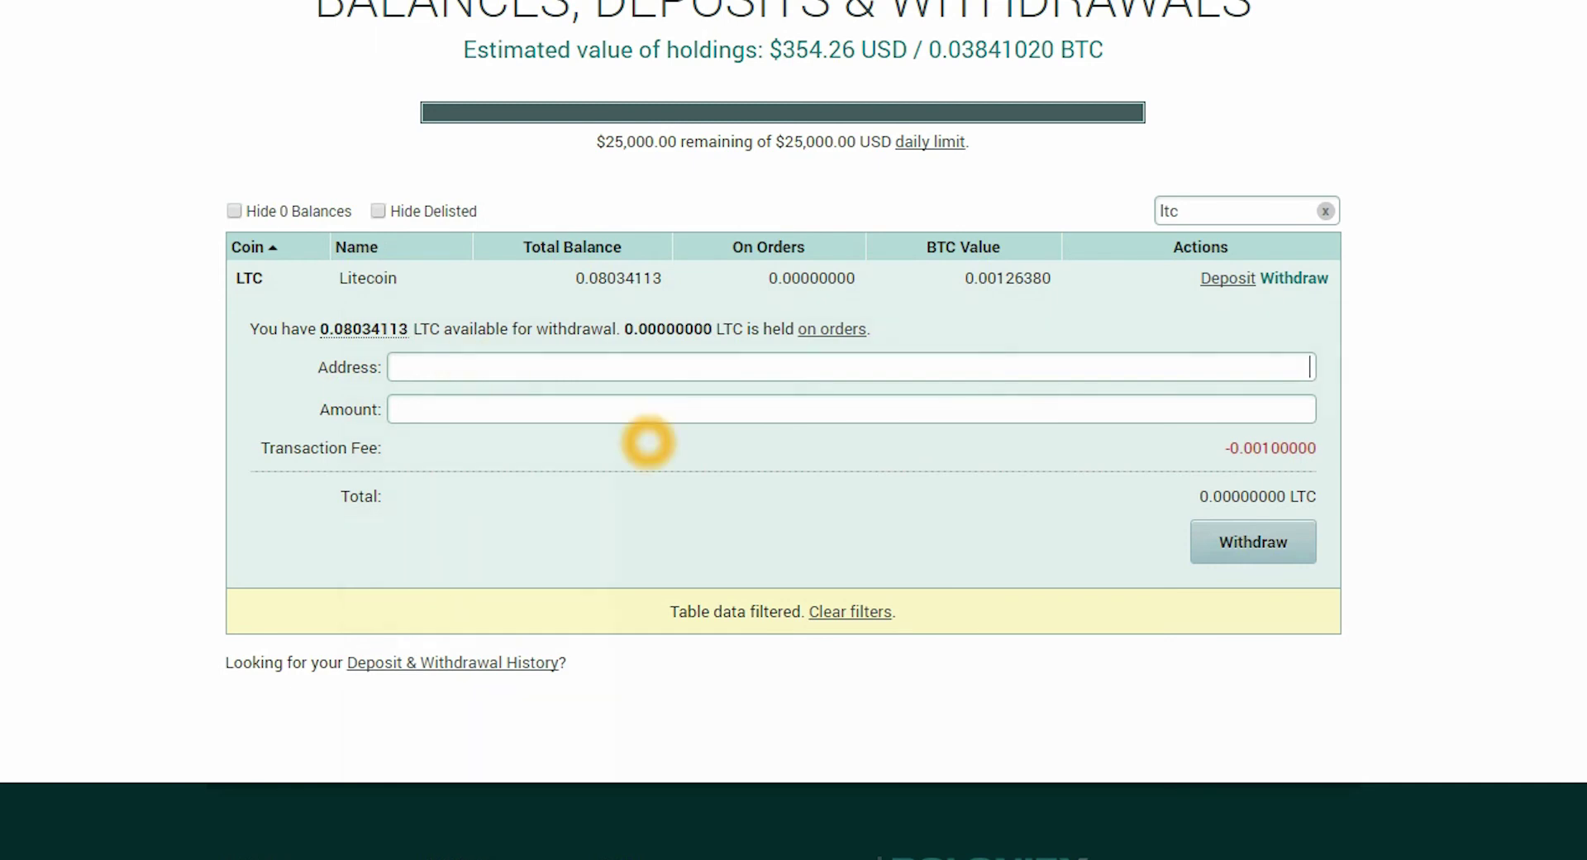
key("ctrl+v")
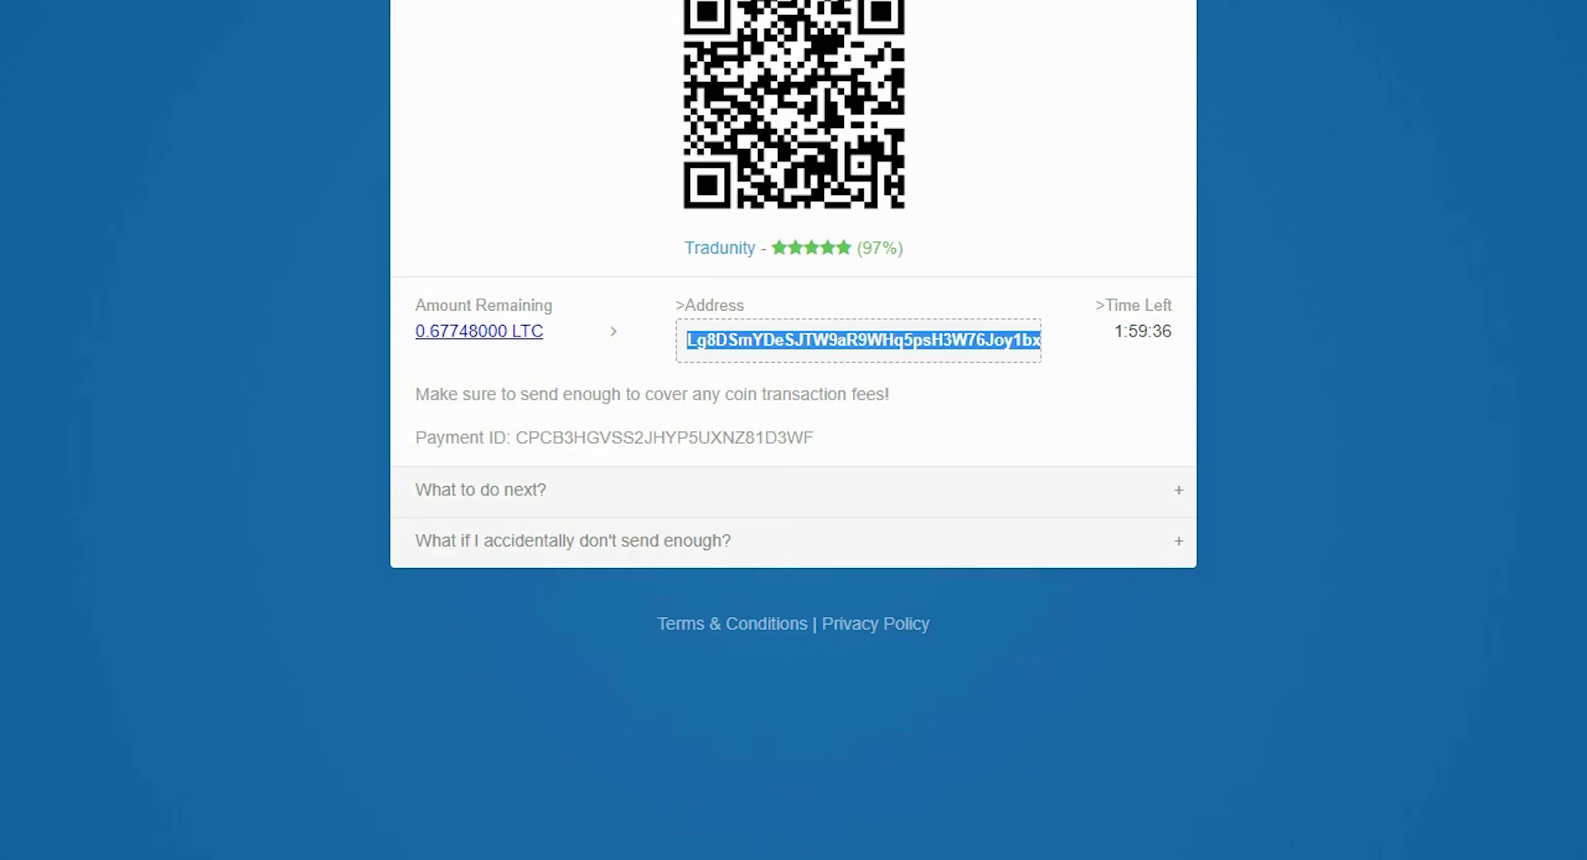
Step: Copy the remaining amount of 0.67748000 from CoinPayments into the amount field of the Poloniex withdrawal form
left_click_drag(413, 332, 513, 333)
key("ctrl+c")
left_click(733, 529)
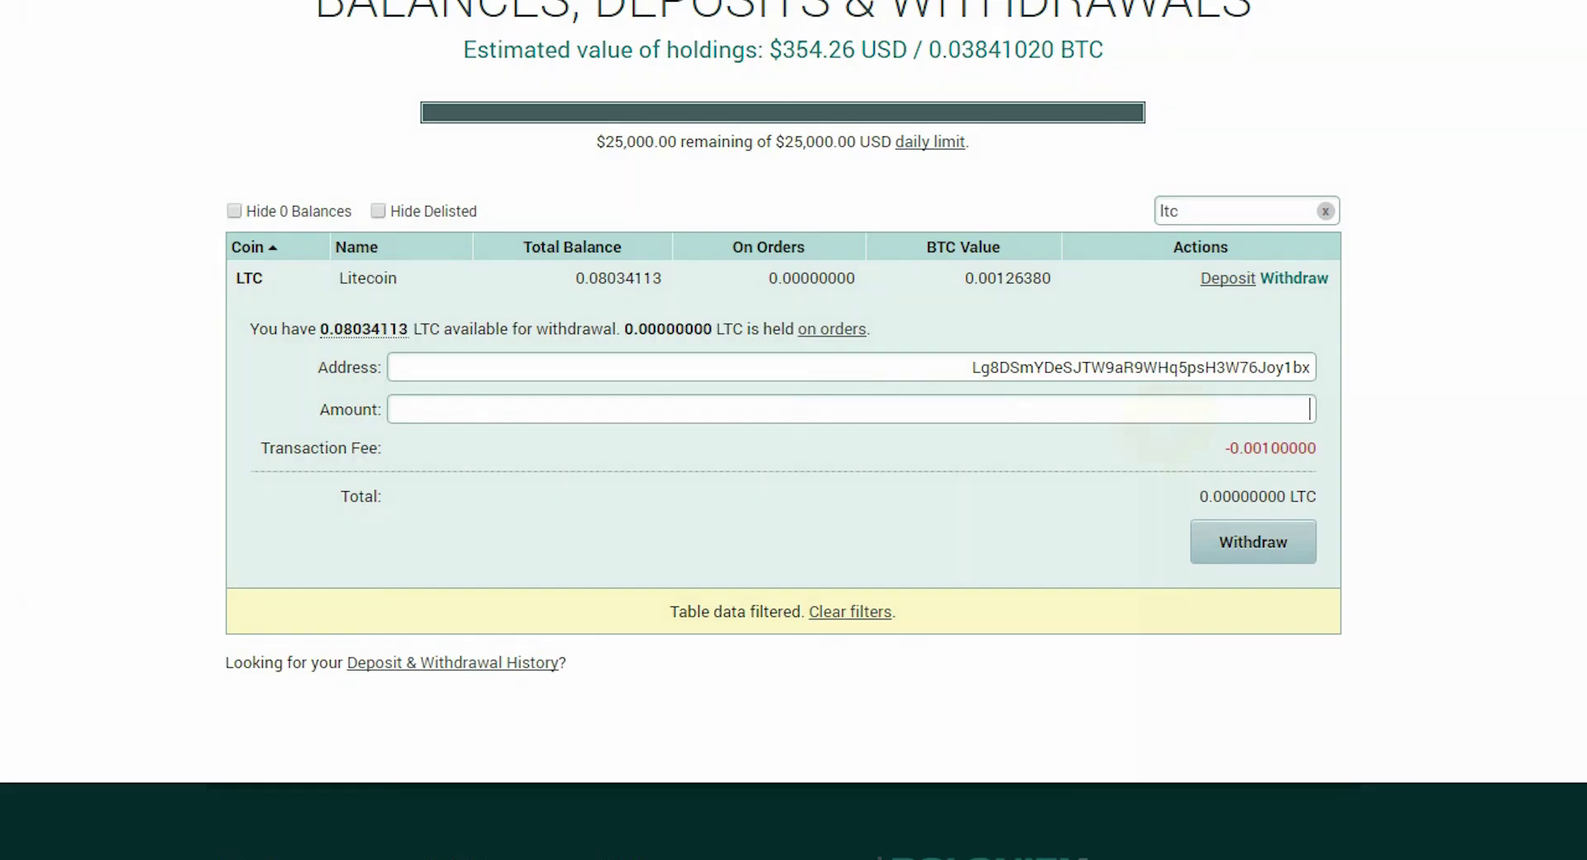
left_click(1233, 426)
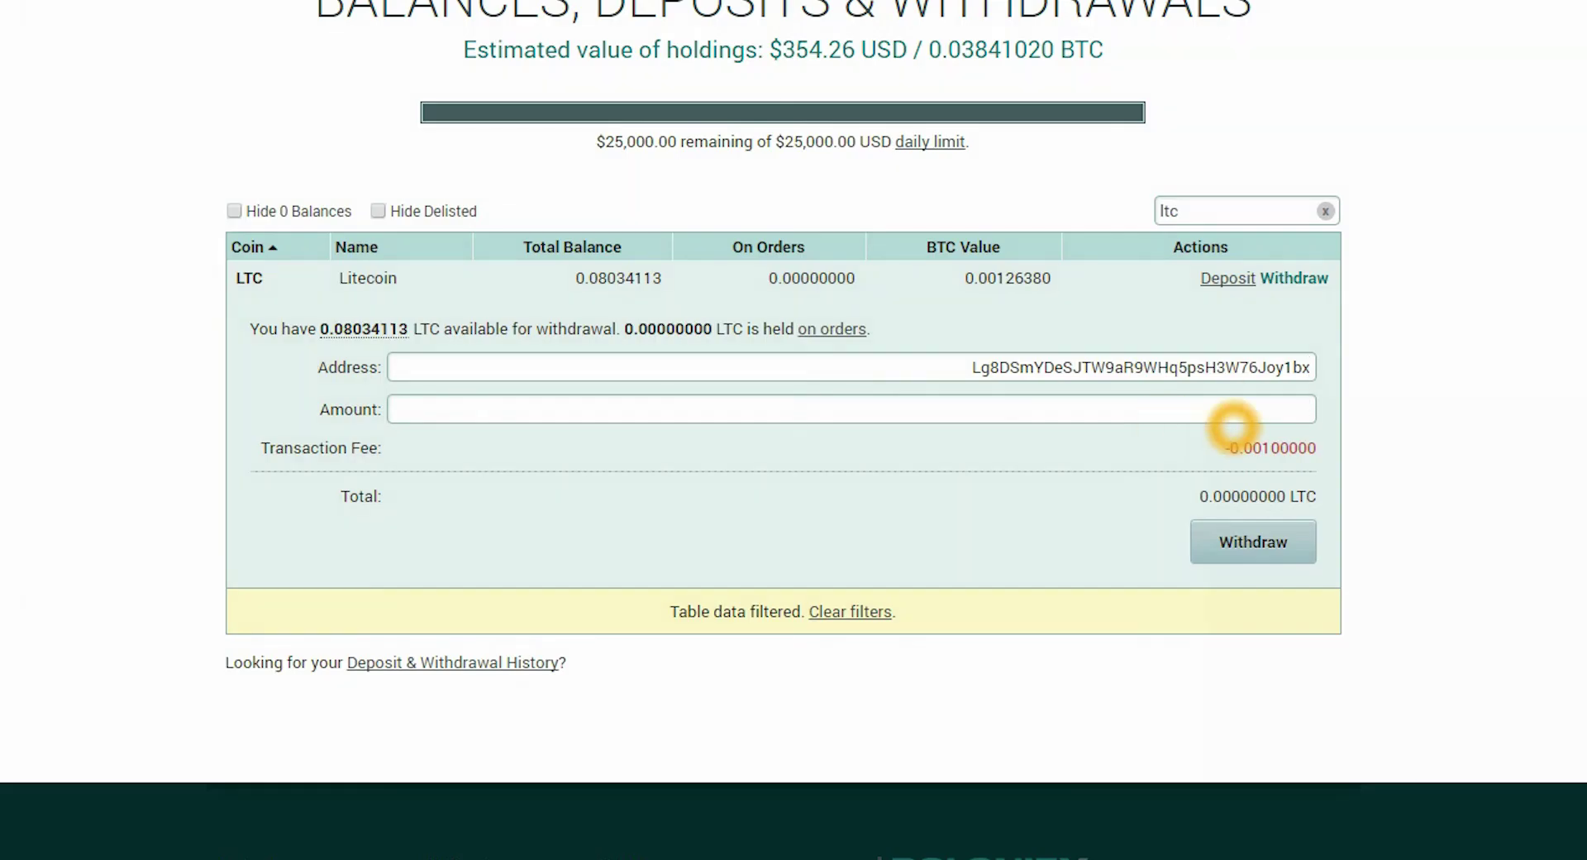
key("ctrl+v")
Step: Compare the transaction fee, the entered amount and the total in the Litecoin withdrawal form
left_click_drag(260, 447, 1383, 444)
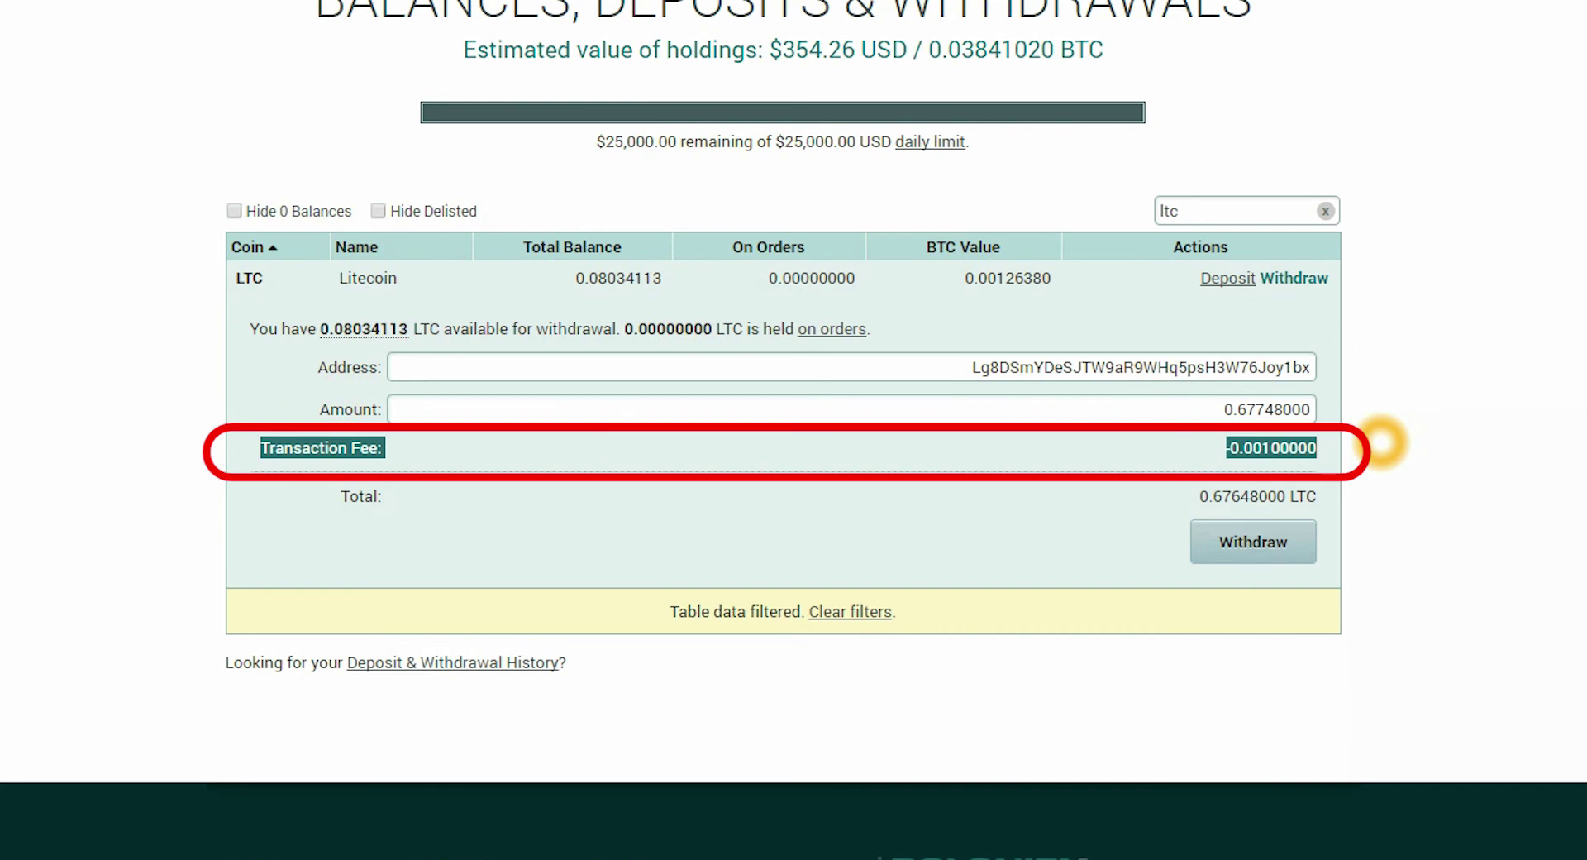
left_click(1432, 477)
left_click(1249, 450)
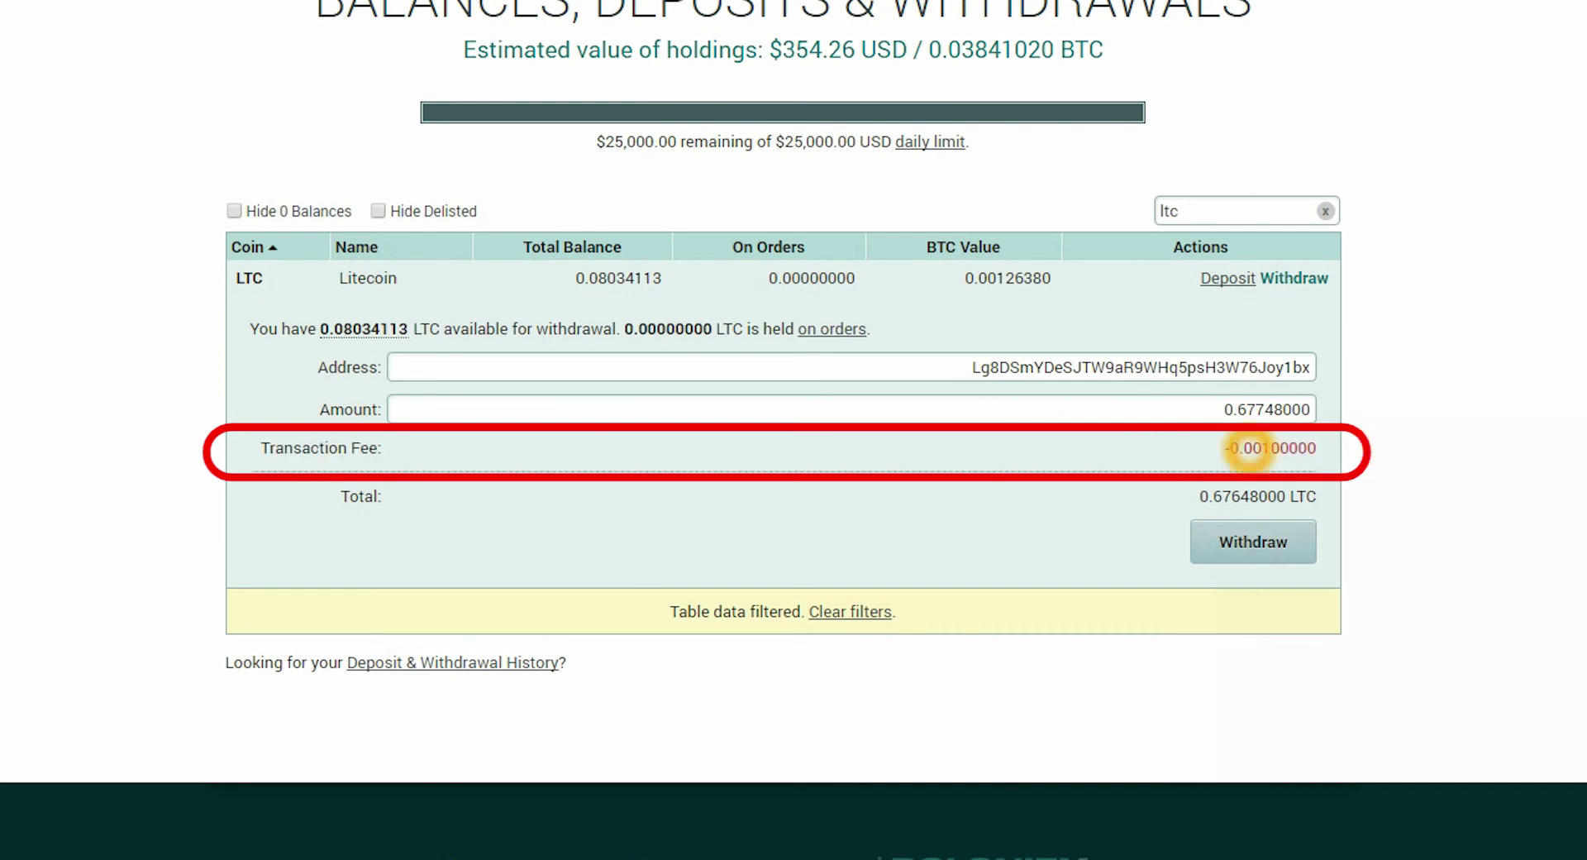
left_click(1261, 406)
double_click(1263, 406)
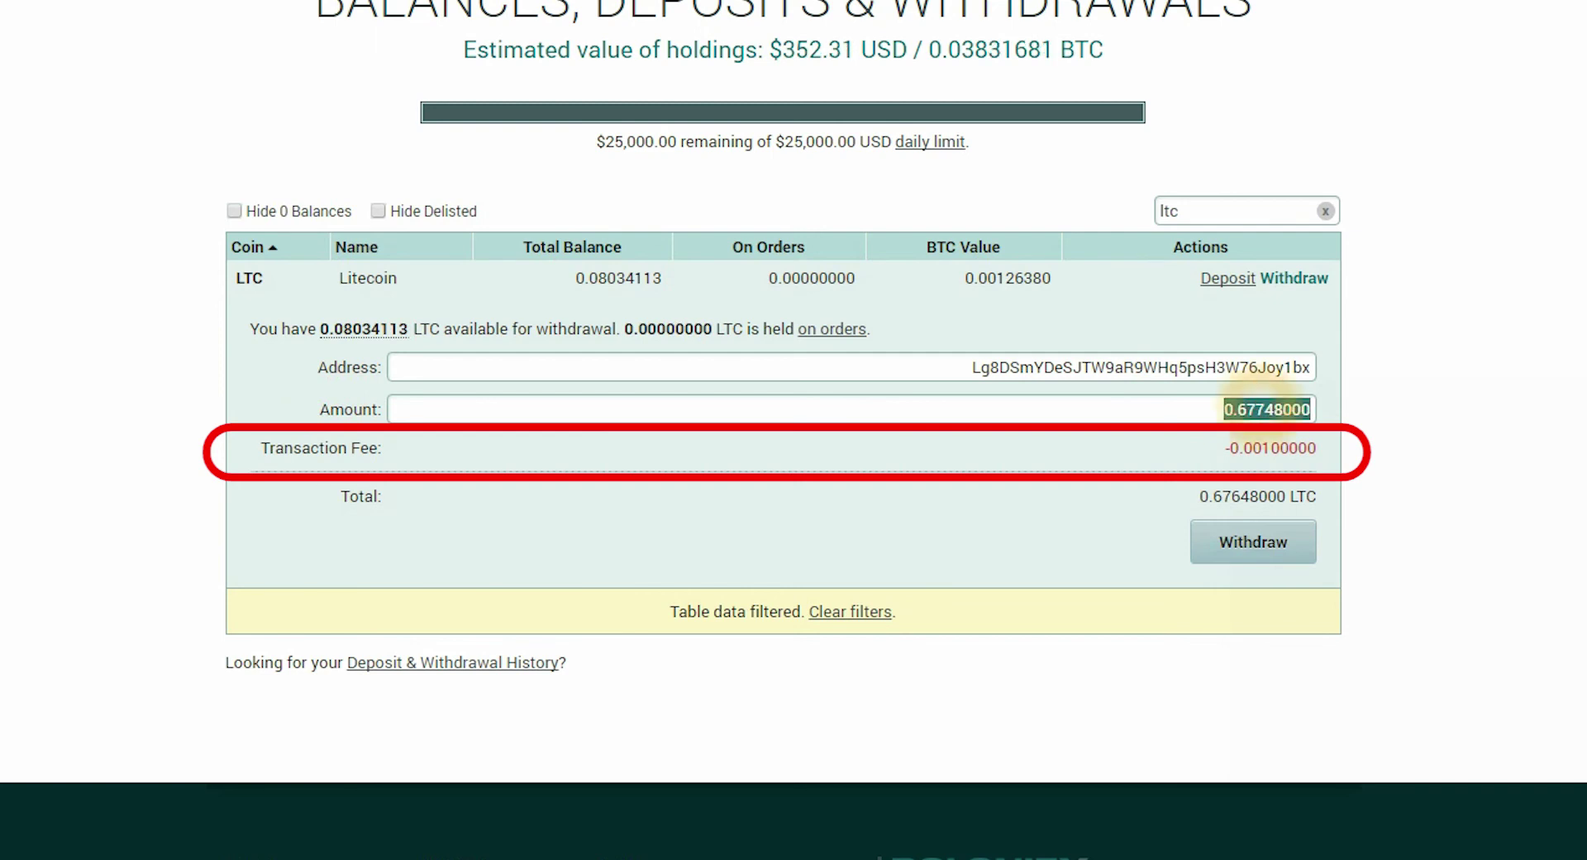
double_click(1212, 496)
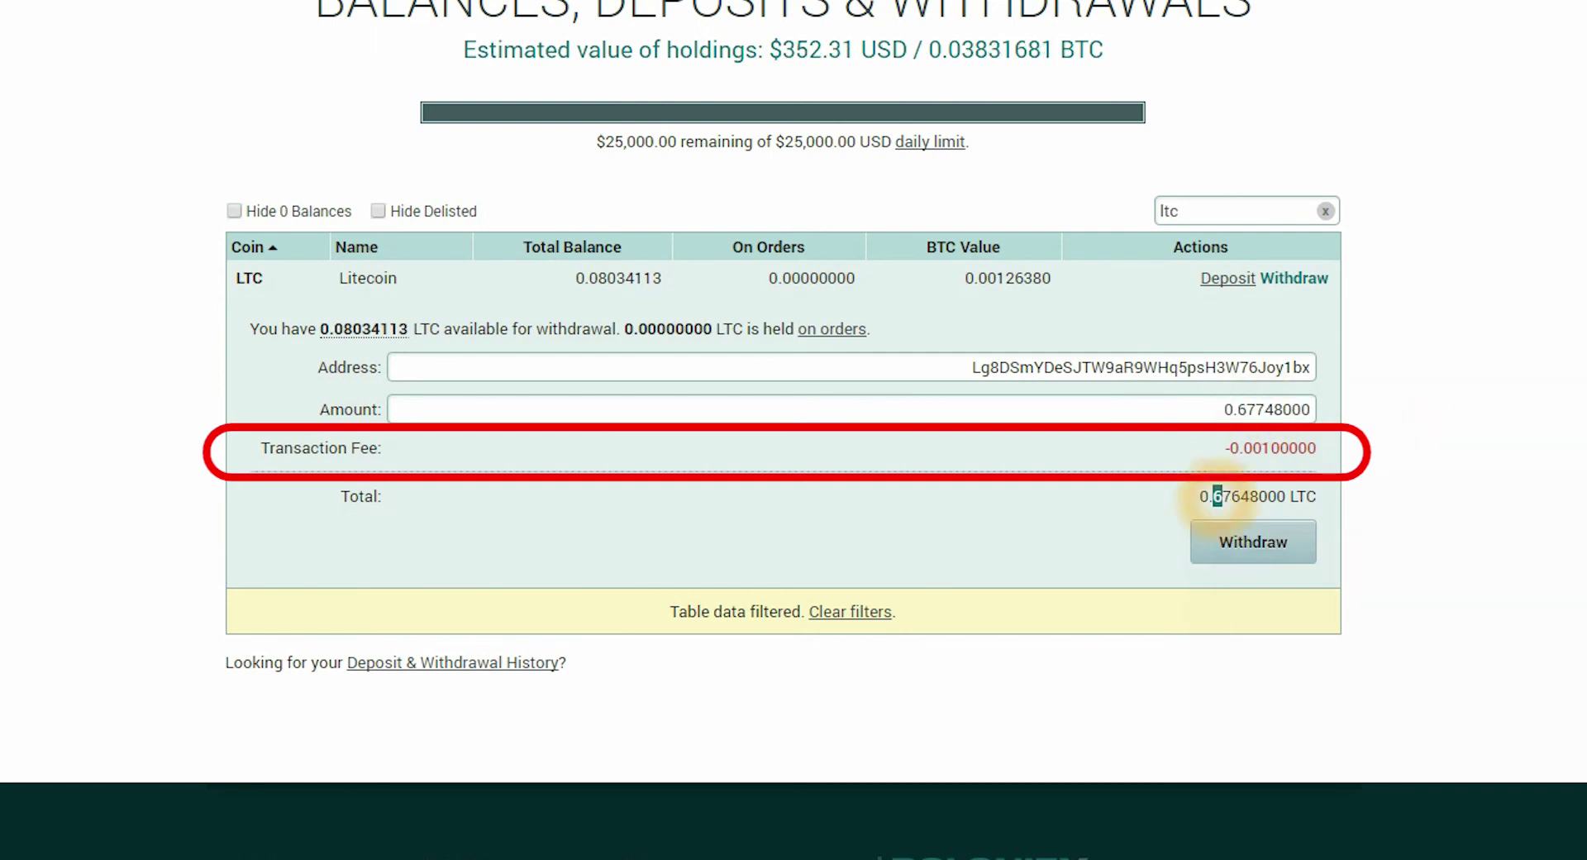
left_click(1408, 476)
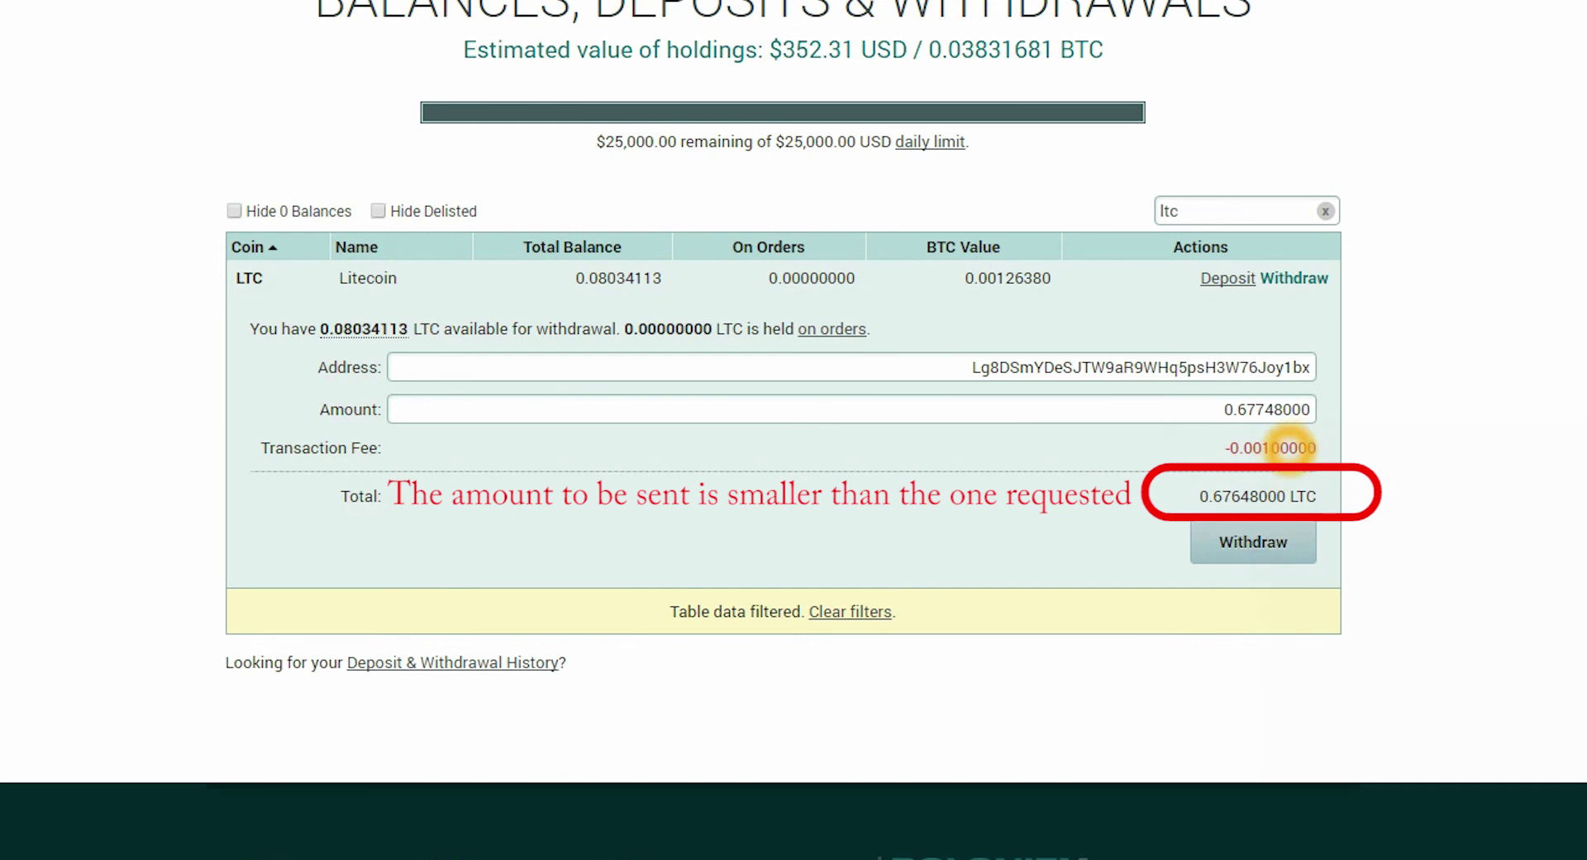
left_click_drag(1271, 447, 1227, 447)
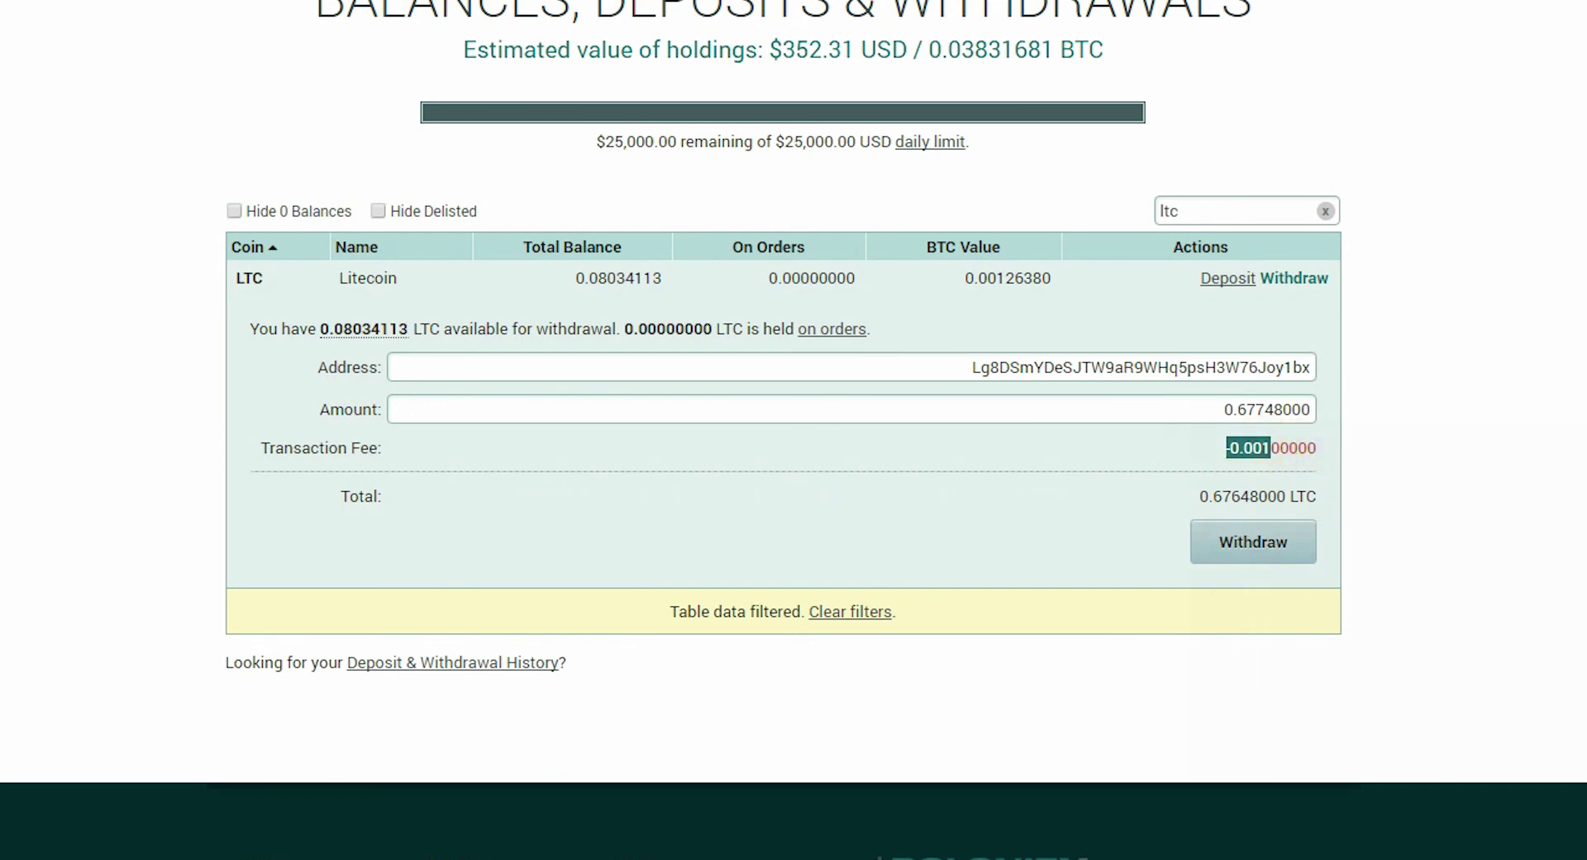
Step: Set the withdrawal amount to 0.67848000 so that it covers the transaction fee
left_click(1265, 409)
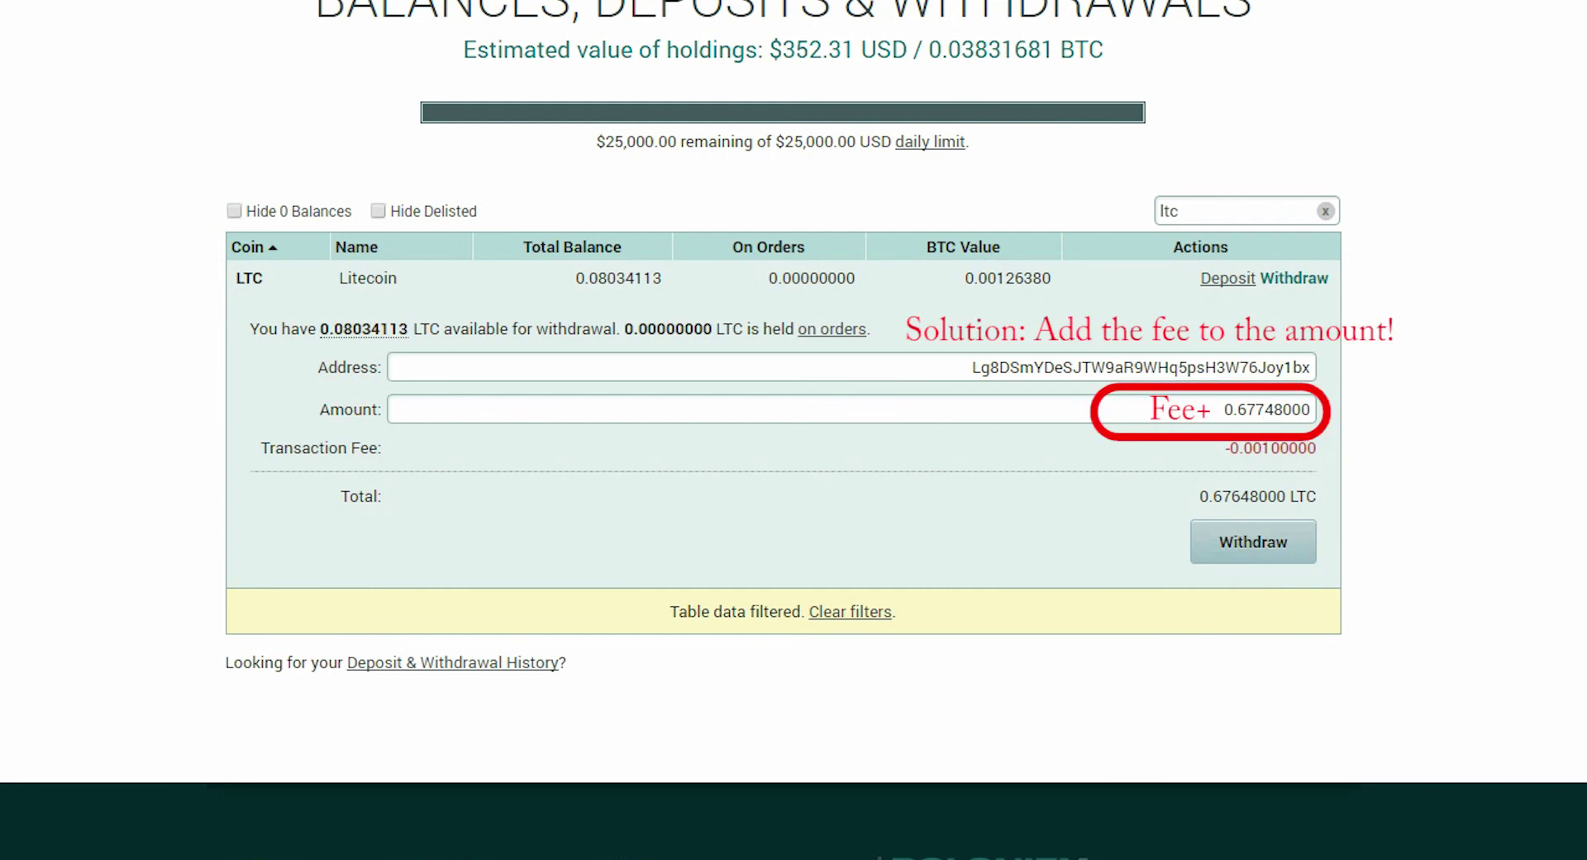
key("BackSpace")
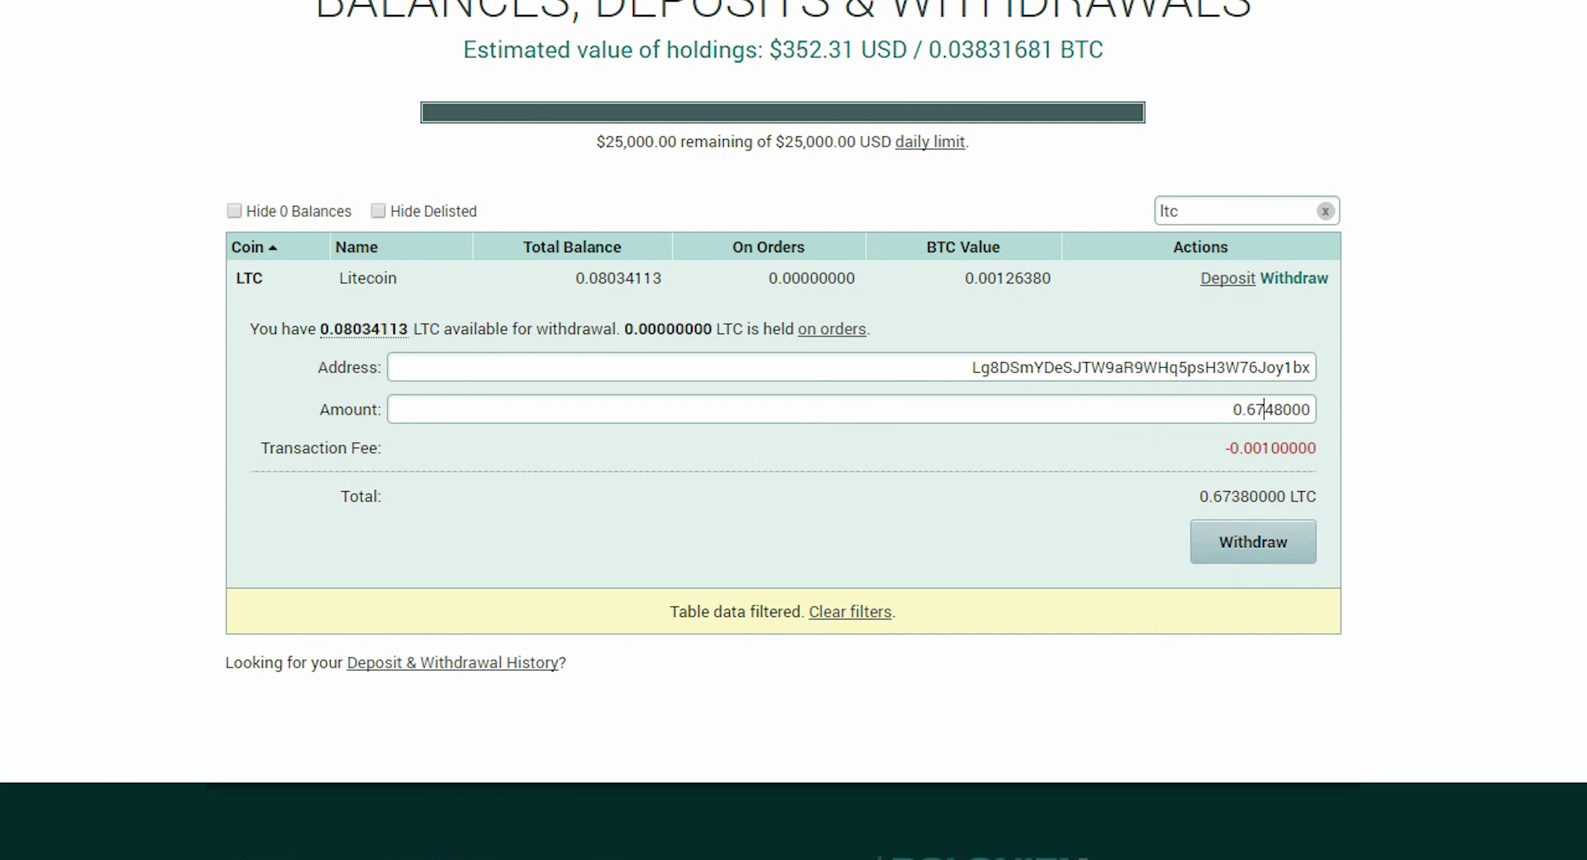
type("8")
Step: Check the Poloniex withdrawal total against the amount remaining on the CoinPayments page
left_click_drag(1201, 496, 1319, 498)
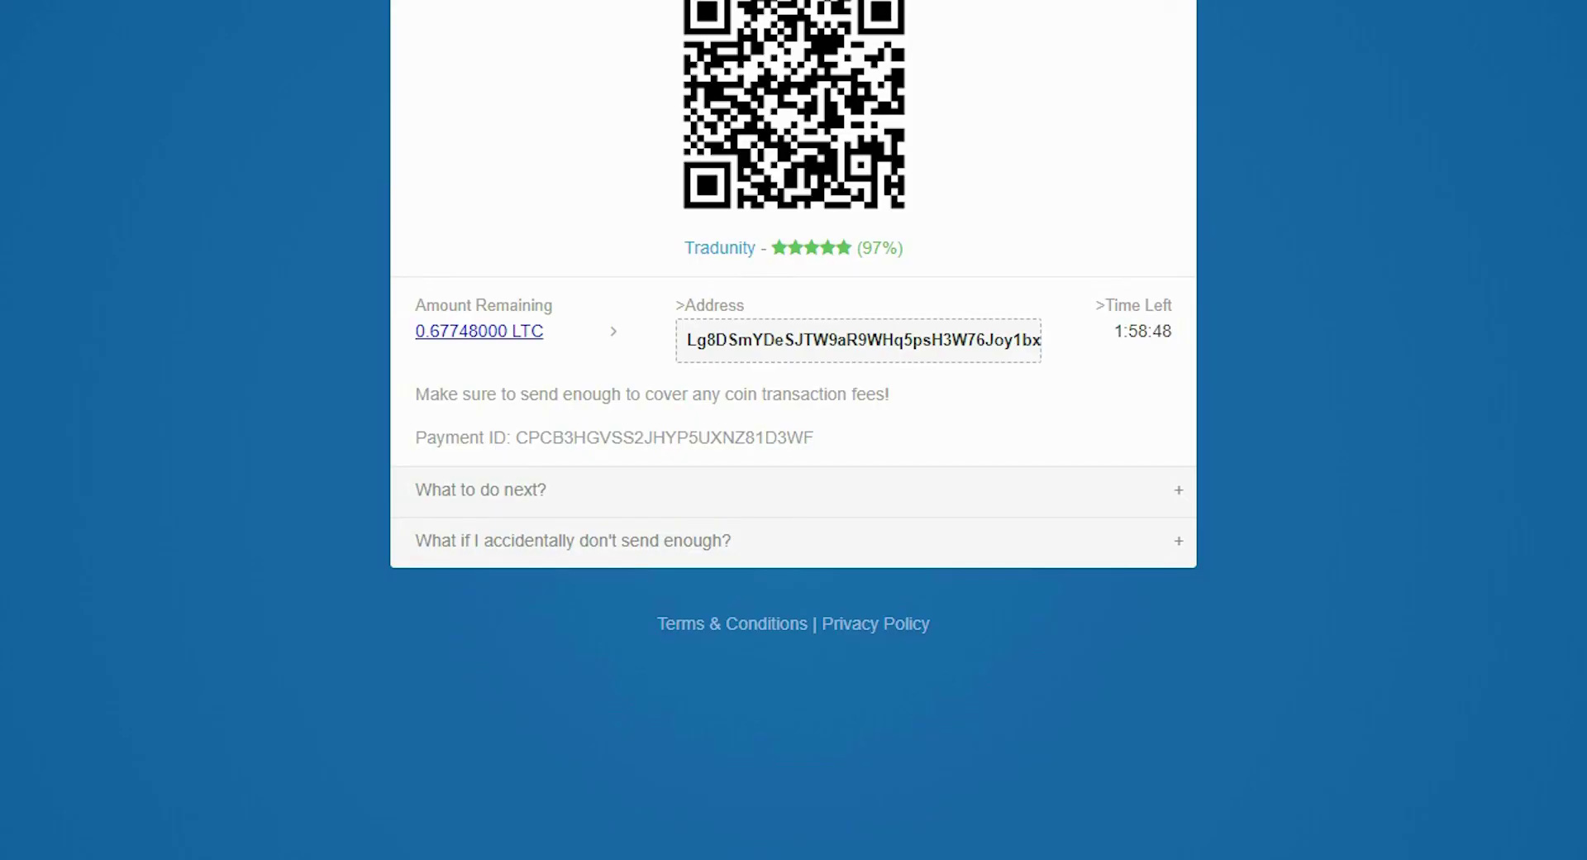
left_click_drag(430, 331, 569, 330)
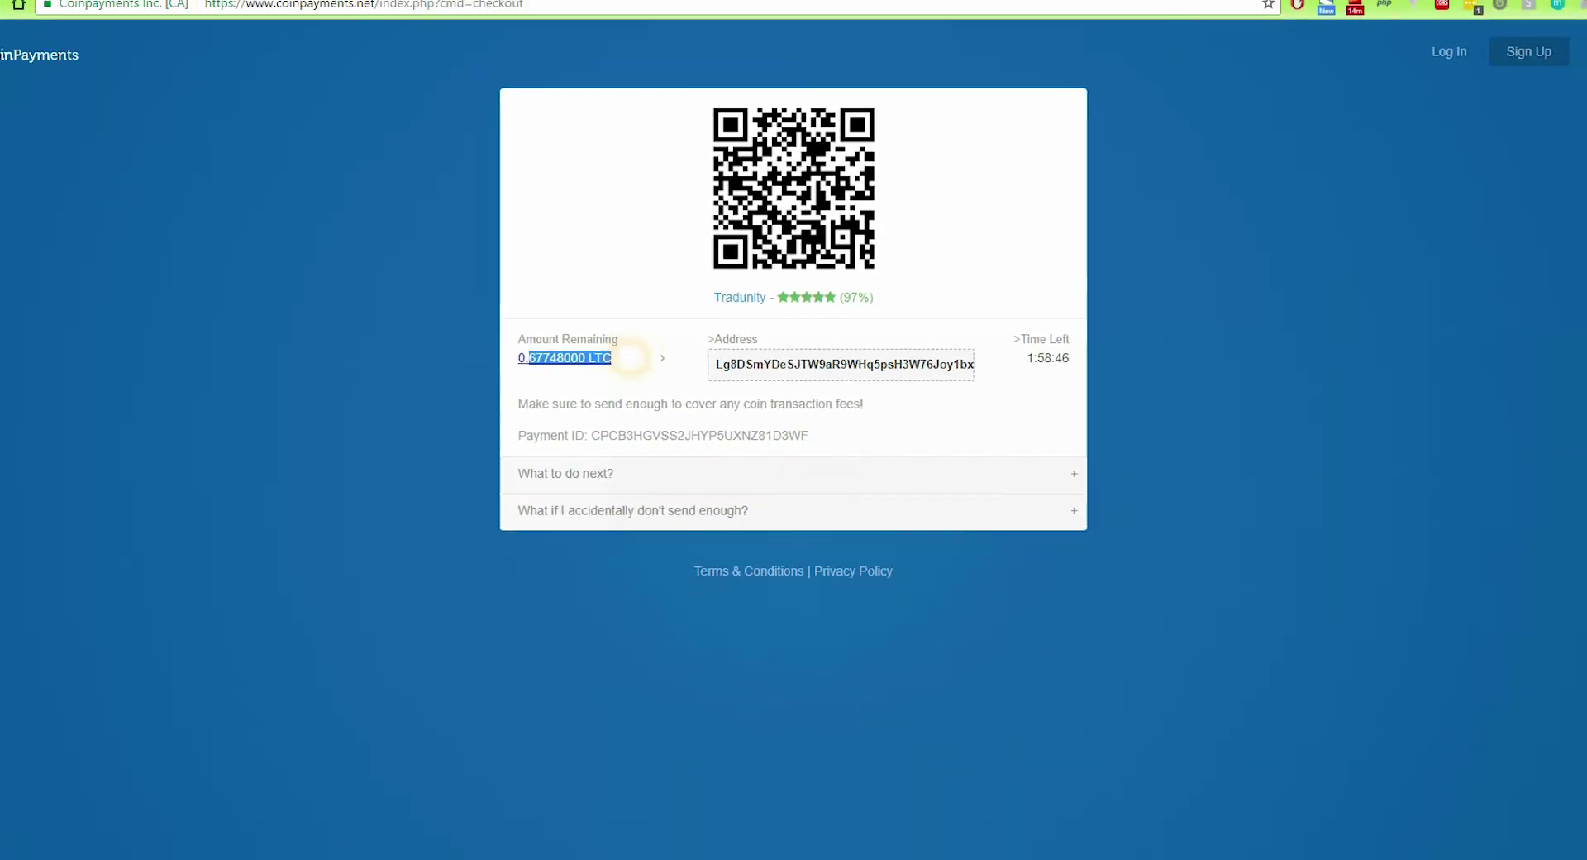
left_click(240, 11)
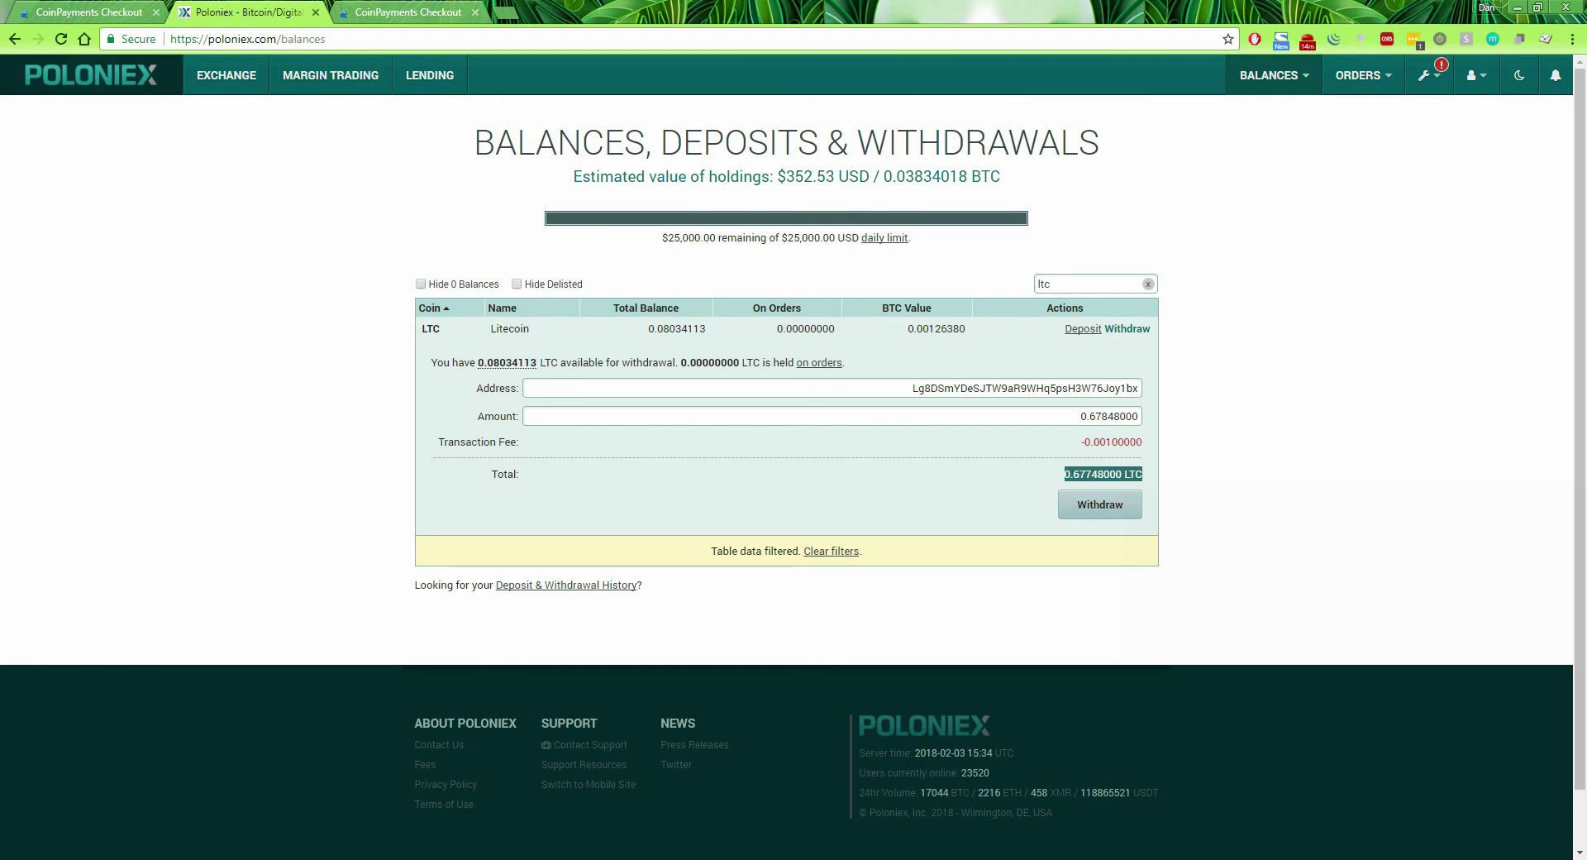
Step: Return to the CoinPayments checkout page and highlight the payment ID
left_click(137, 11)
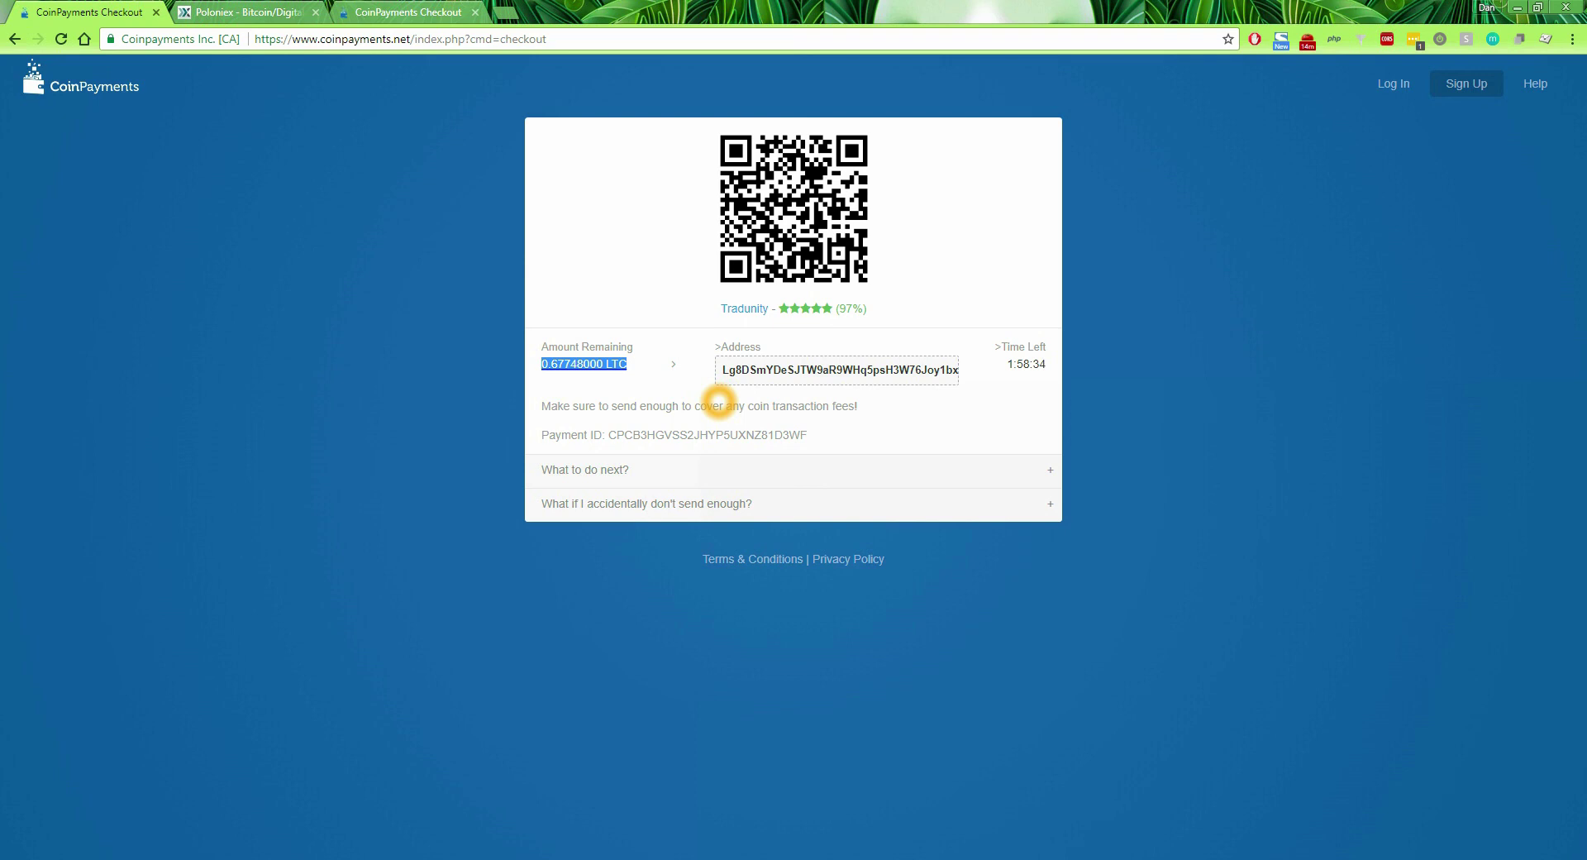
triple_click(711, 428)
left_click(823, 436)
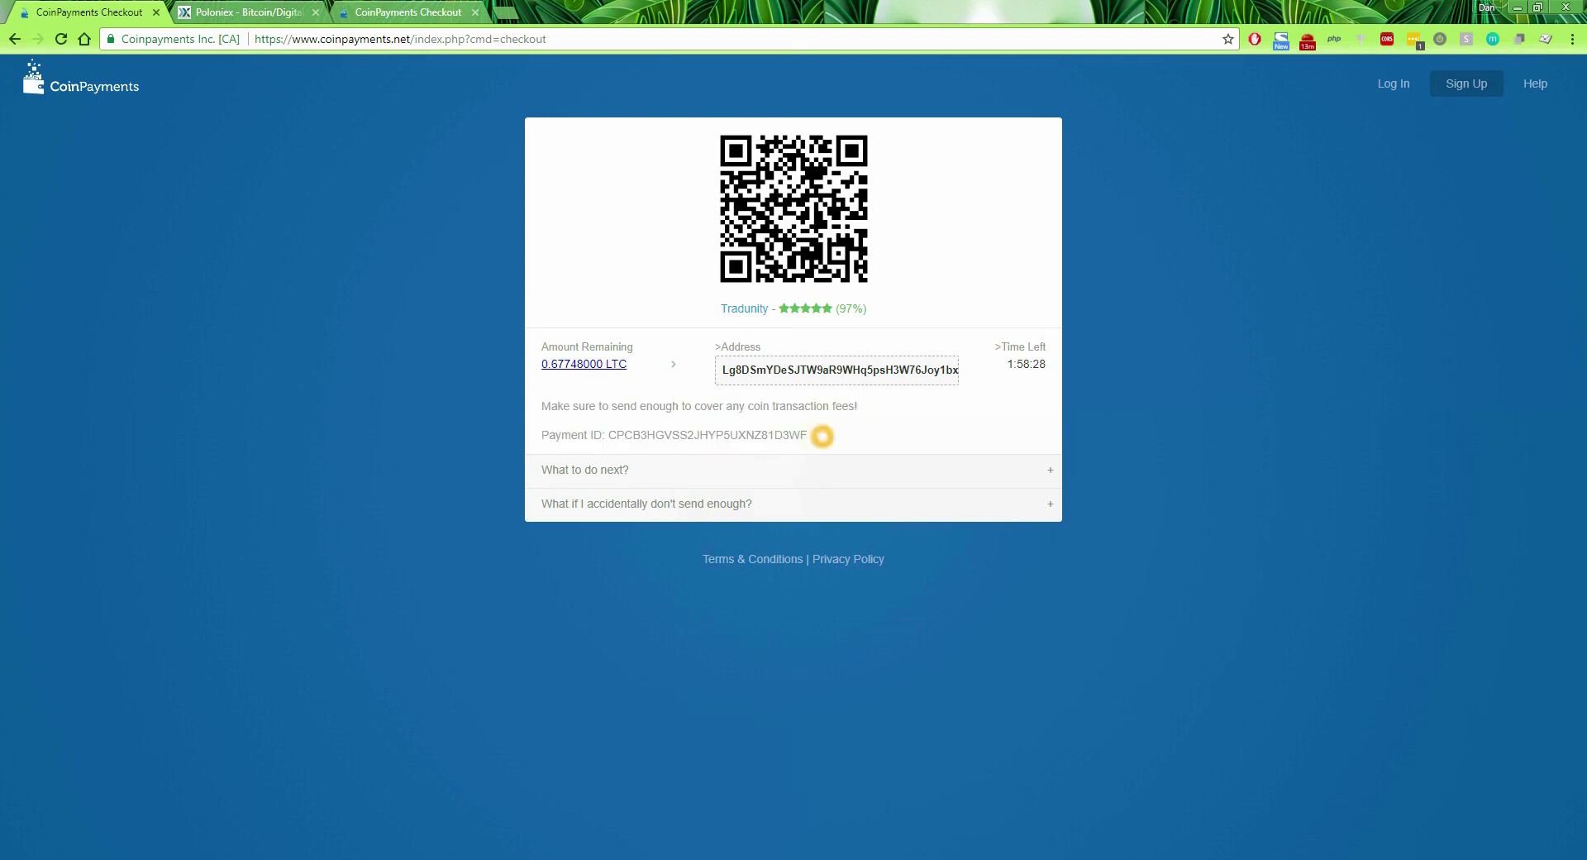
Step: Expand the "What to do next?" and "What if I accidentally don't send enough?" sections of the CoinPayments page
left_click(1042, 473)
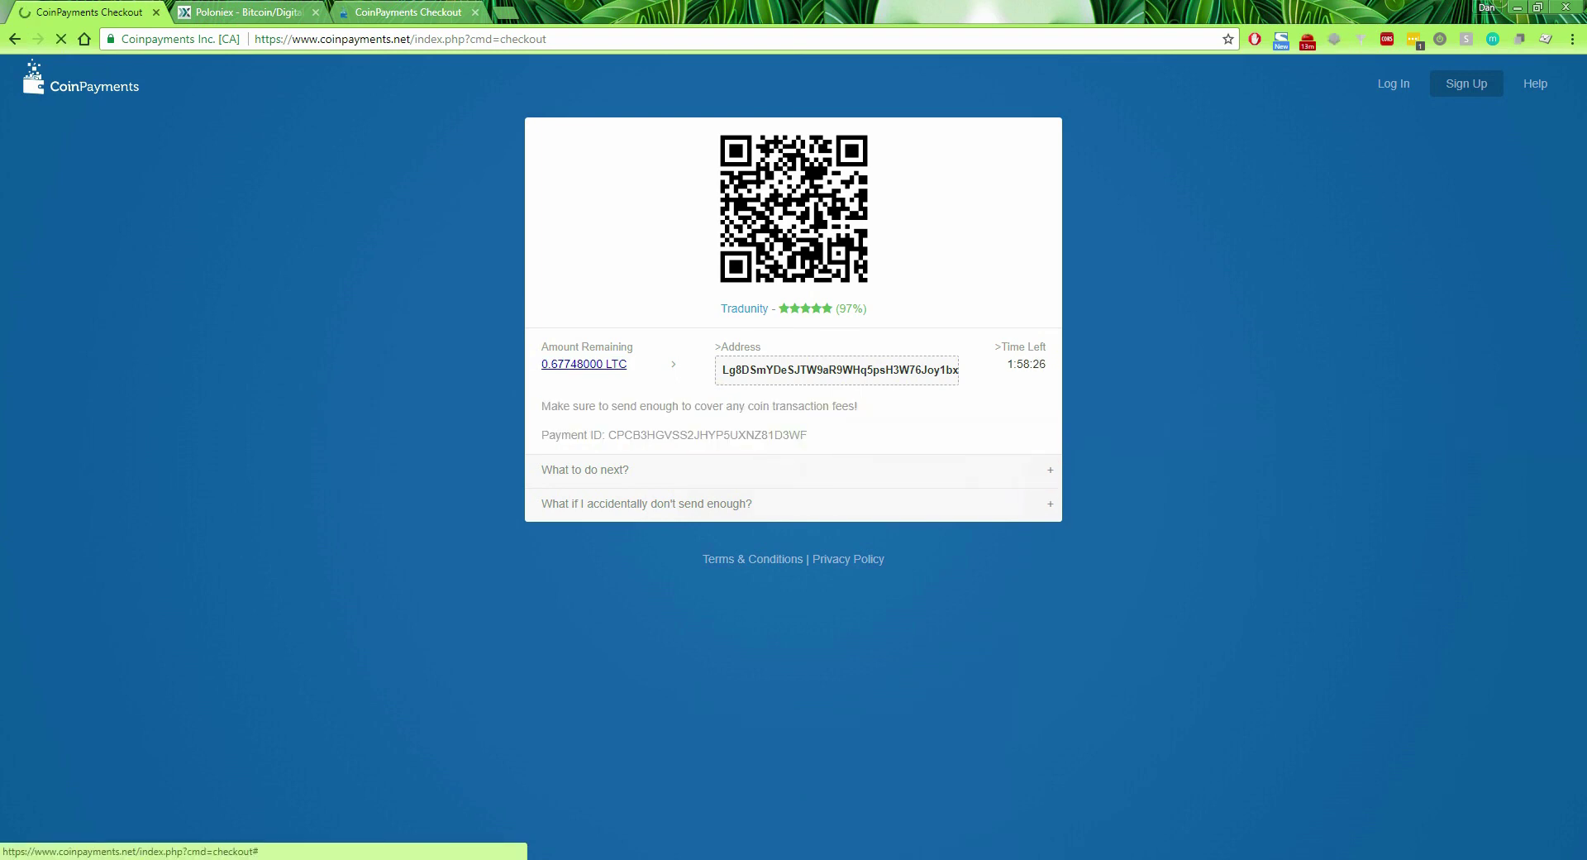
left_click(1044, 789)
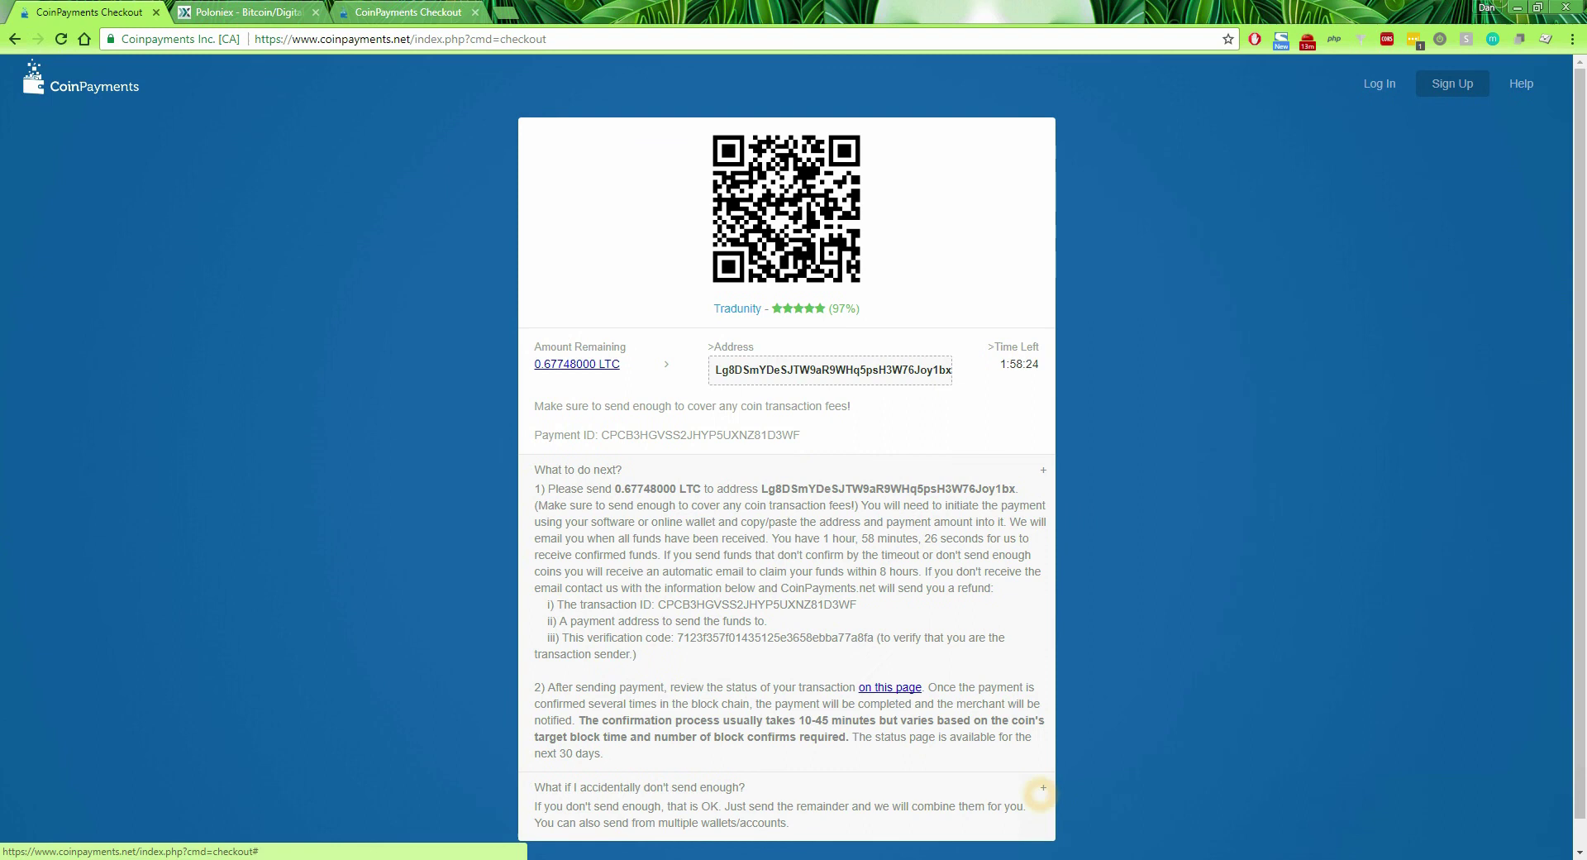
left_click(1041, 438)
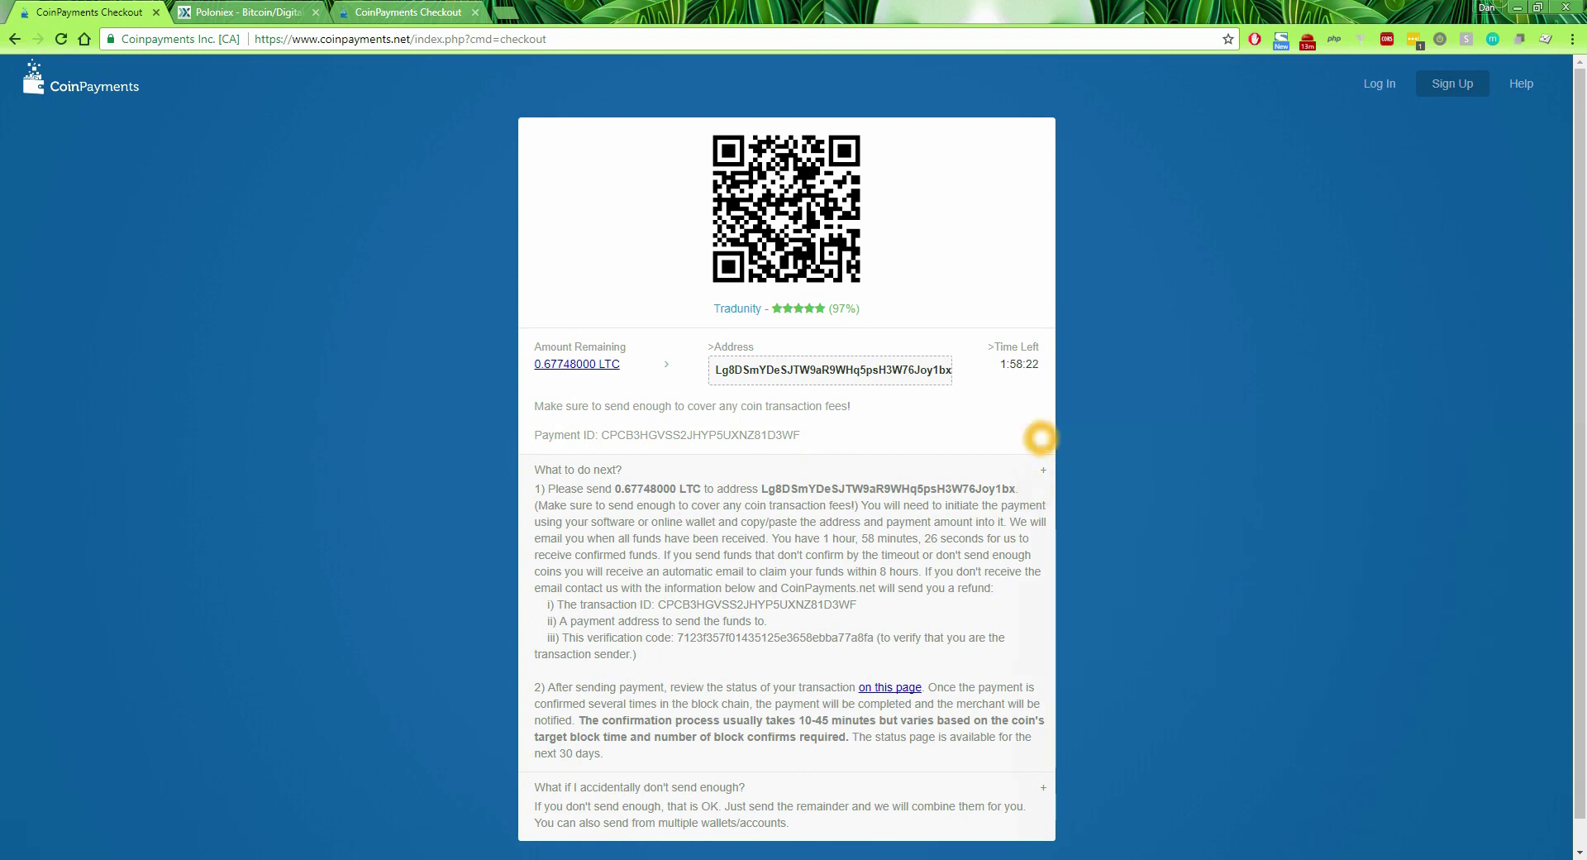